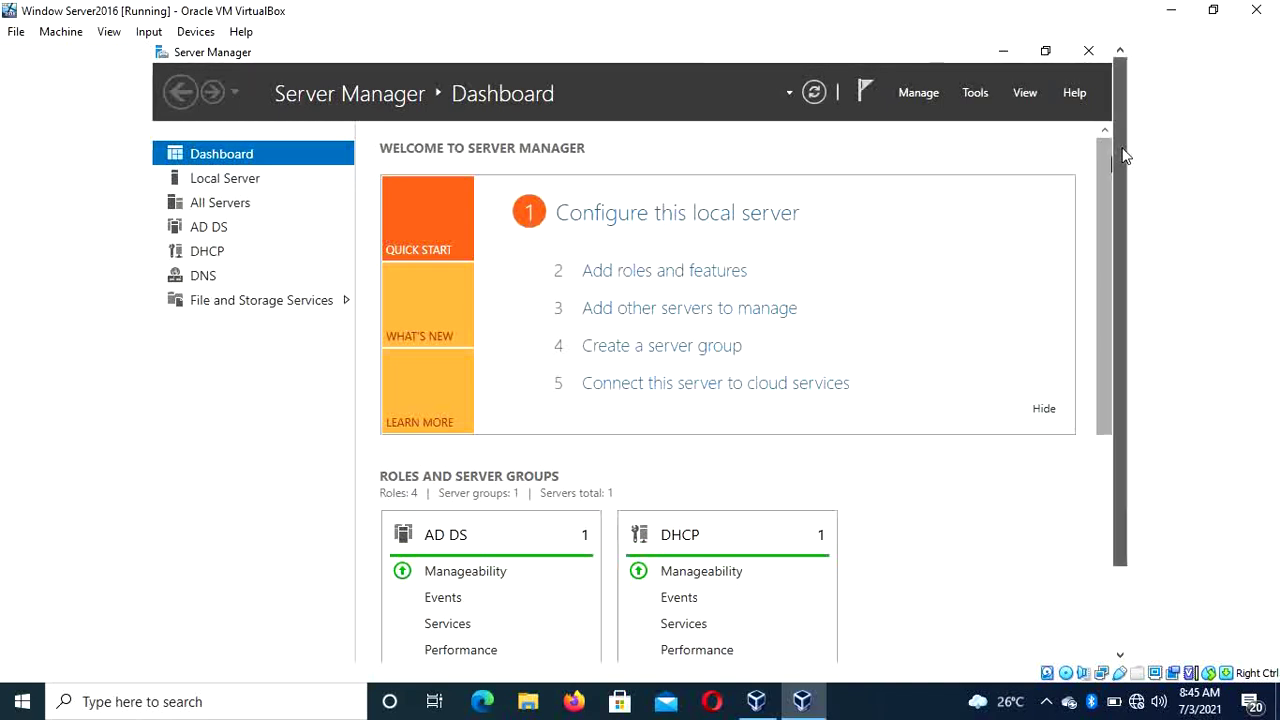
- Clear the Server Manager updates notice and put away the Settings window it opened
{"action": "left_click_drag", "start_coordinate": [1122, 155], "coordinate": [1122, 186]}
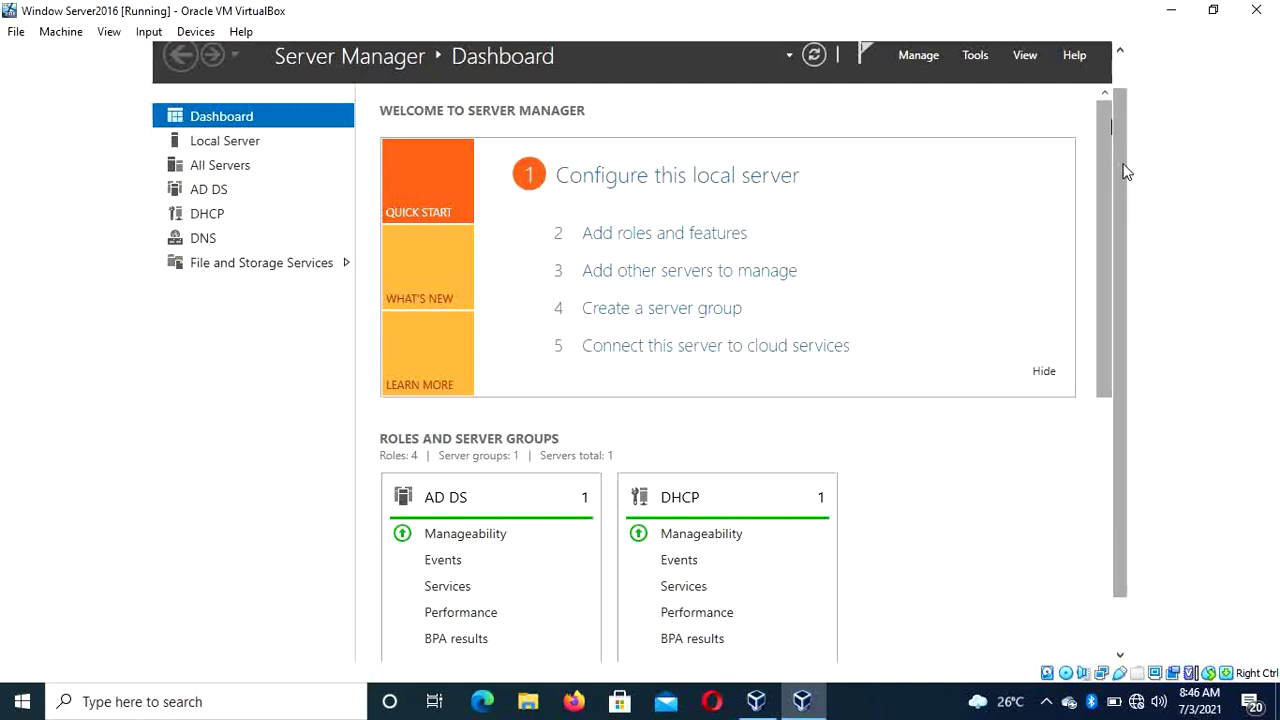
{"action": "left_click_drag", "start_coordinate": [1125, 177], "coordinate": [1124, 117]}
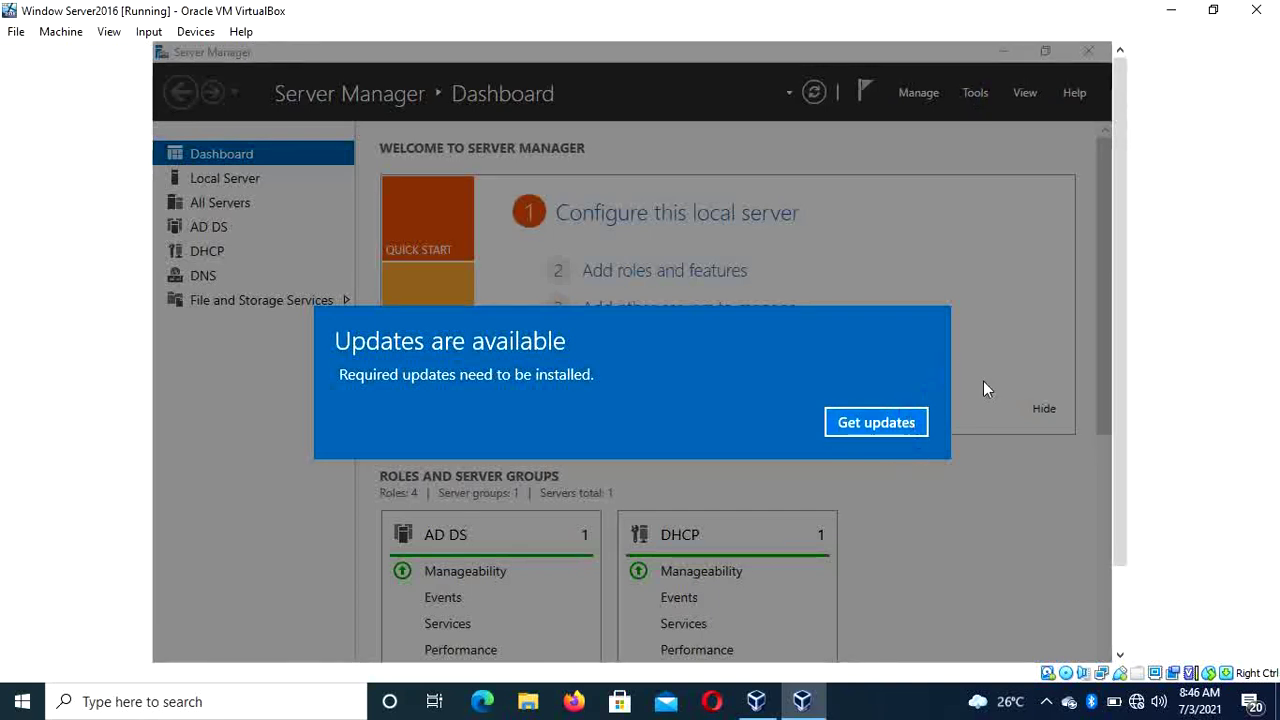
{"action": "left_click", "coordinate": [882, 431]}
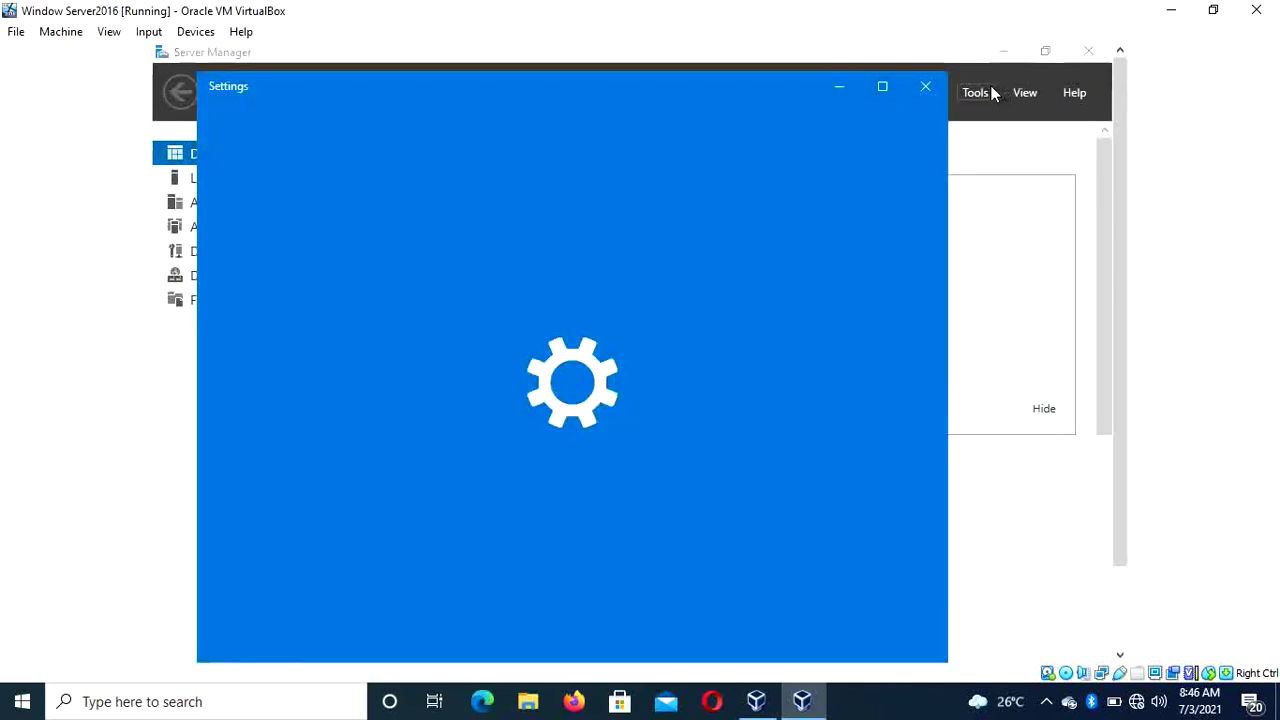
{"action": "left_click", "coordinate": [845, 90]}
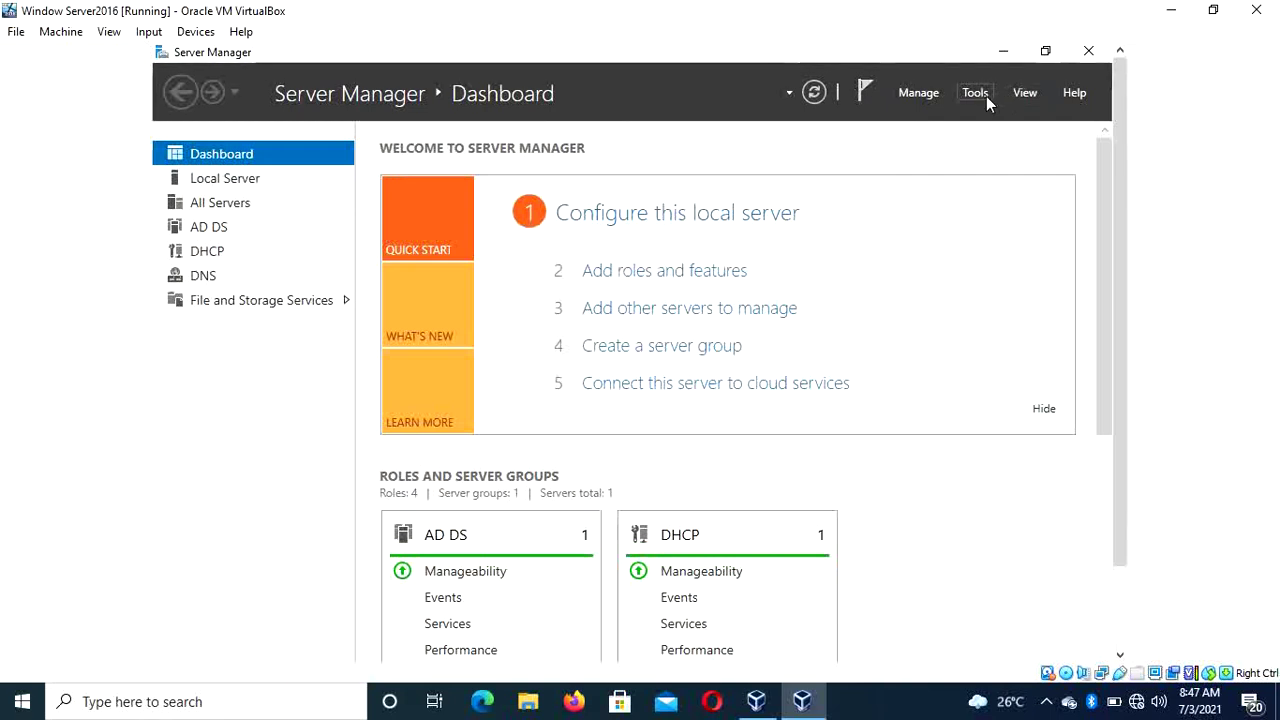
- Launch Active Directory Users and Computers from Server Manager's Tools menu
{"action": "left_click", "coordinate": [986, 96]}
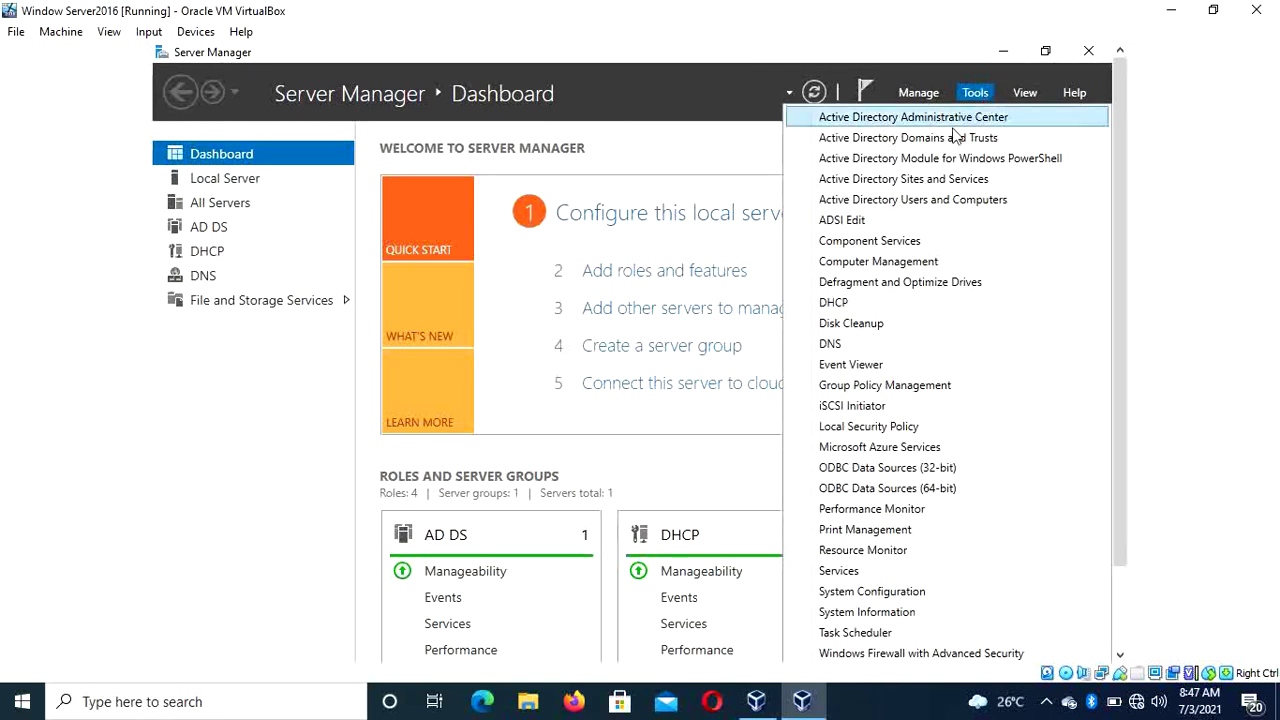
{"action": "left_click", "coordinate": [931, 200]}
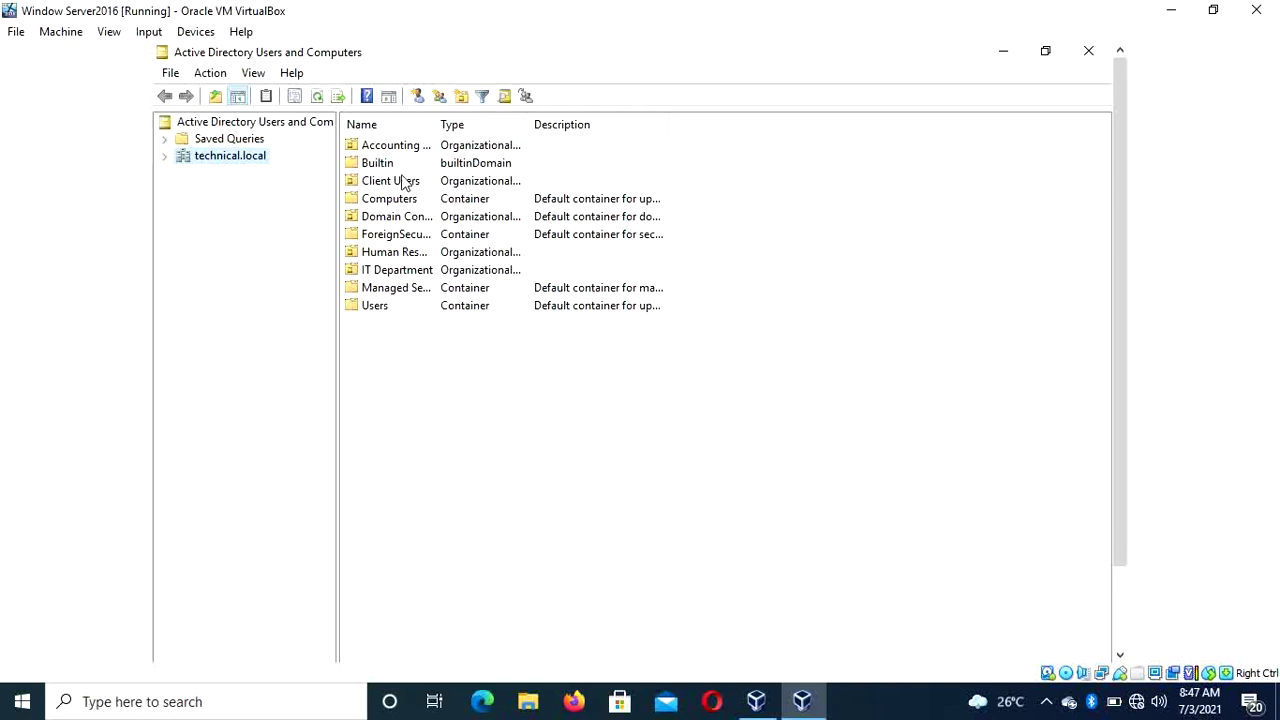
- Expand technical.local and widen the tree pane so full OU and container names show
{"action": "left_click", "coordinate": [163, 157]}
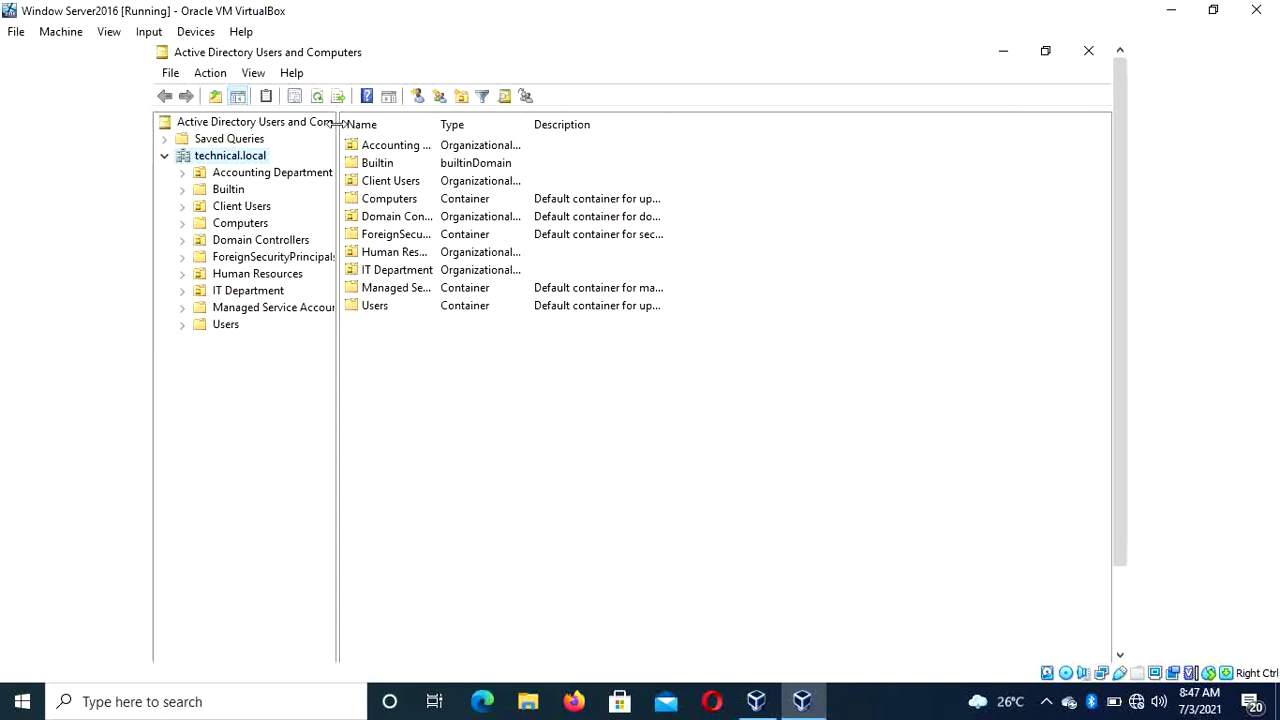
{"action": "left_click_drag", "start_coordinate": [336, 122], "coordinate": [368, 122]}
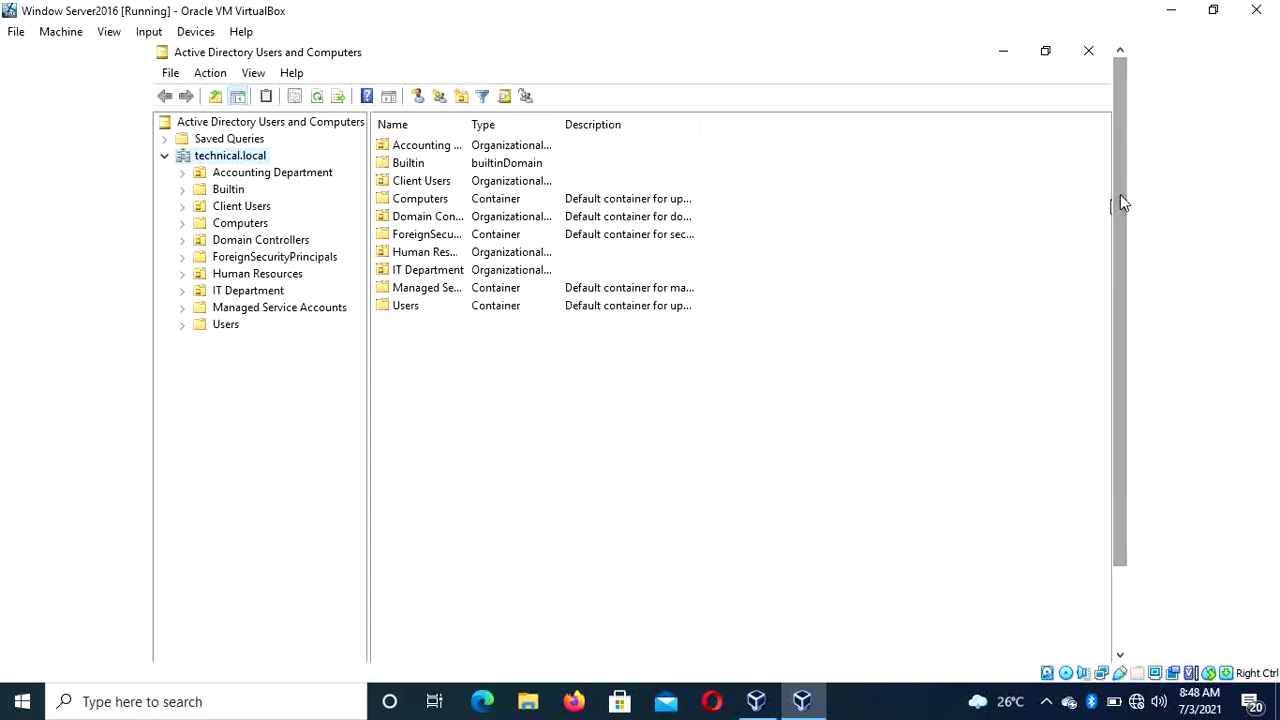
{"action": "mouse_move", "coordinate": [1120, 203]}
{"action": "left_mouse_down"}
{"action": "mouse_move", "coordinate": [1122, 281]}
{"action": "mouse_move", "coordinate": [1119, 193]}
{"action": "left_mouse_up"}
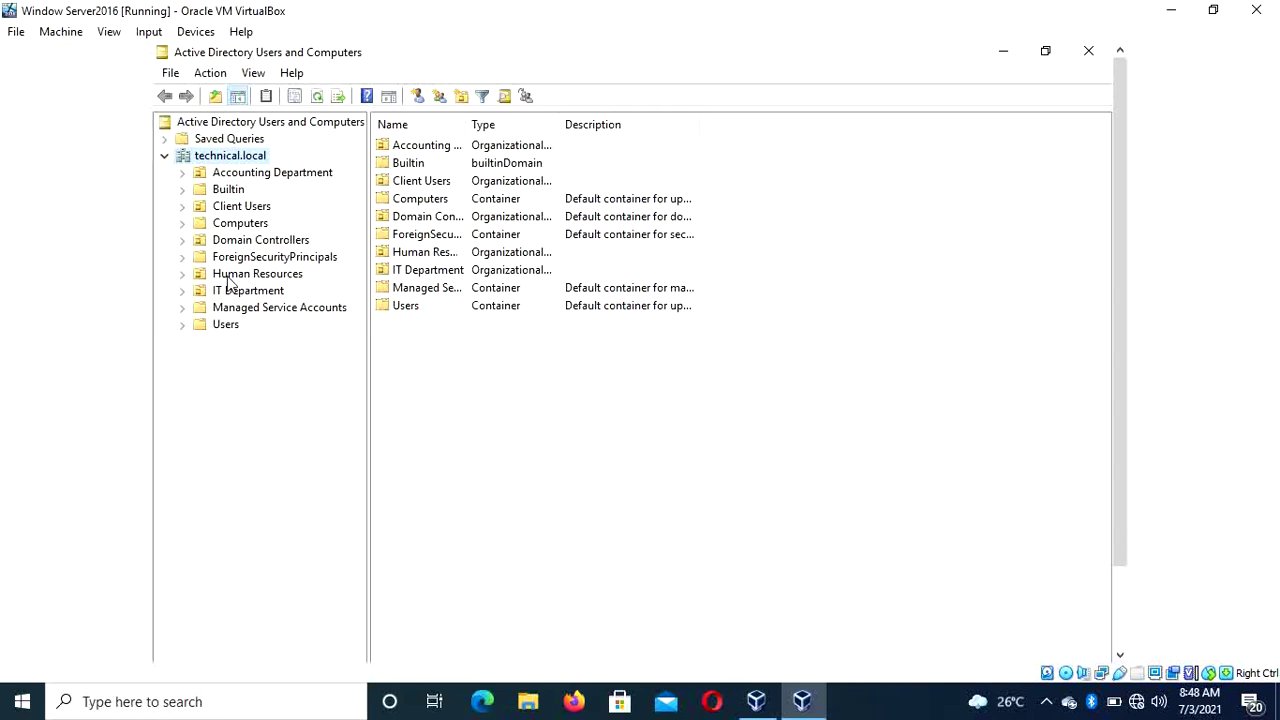
- Browse Human Resources, IT Department, Managed Service Accounts, ForeignSecurityPrincipals and Client Users
{"action": "right_click", "coordinate": [228, 282]}
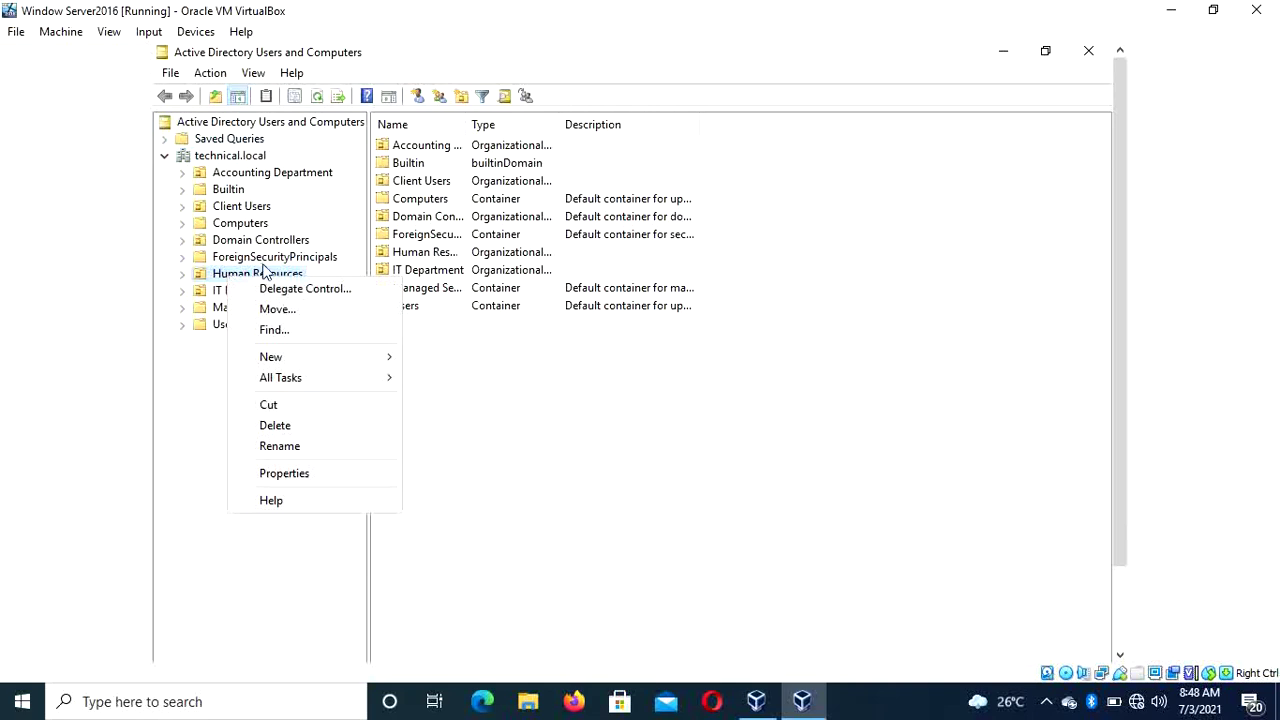
{"action": "left_click", "coordinate": [205, 368]}
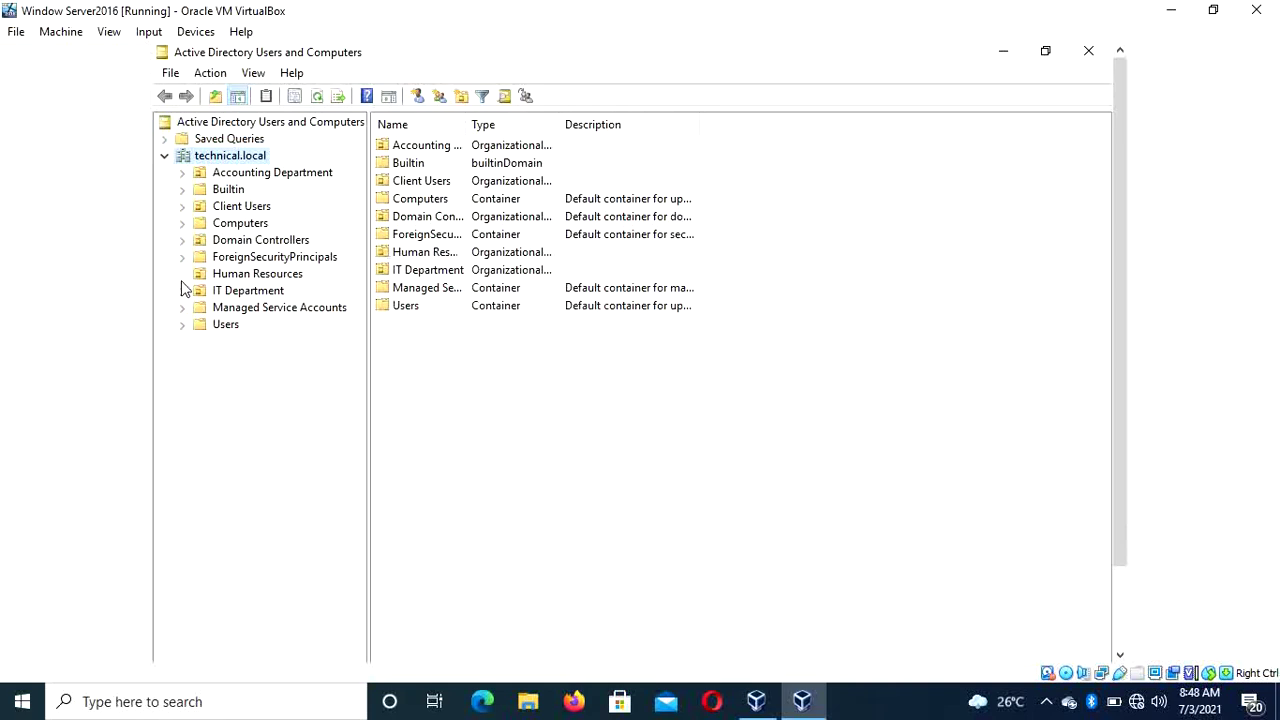
{"action": "left_click", "coordinate": [233, 276]}
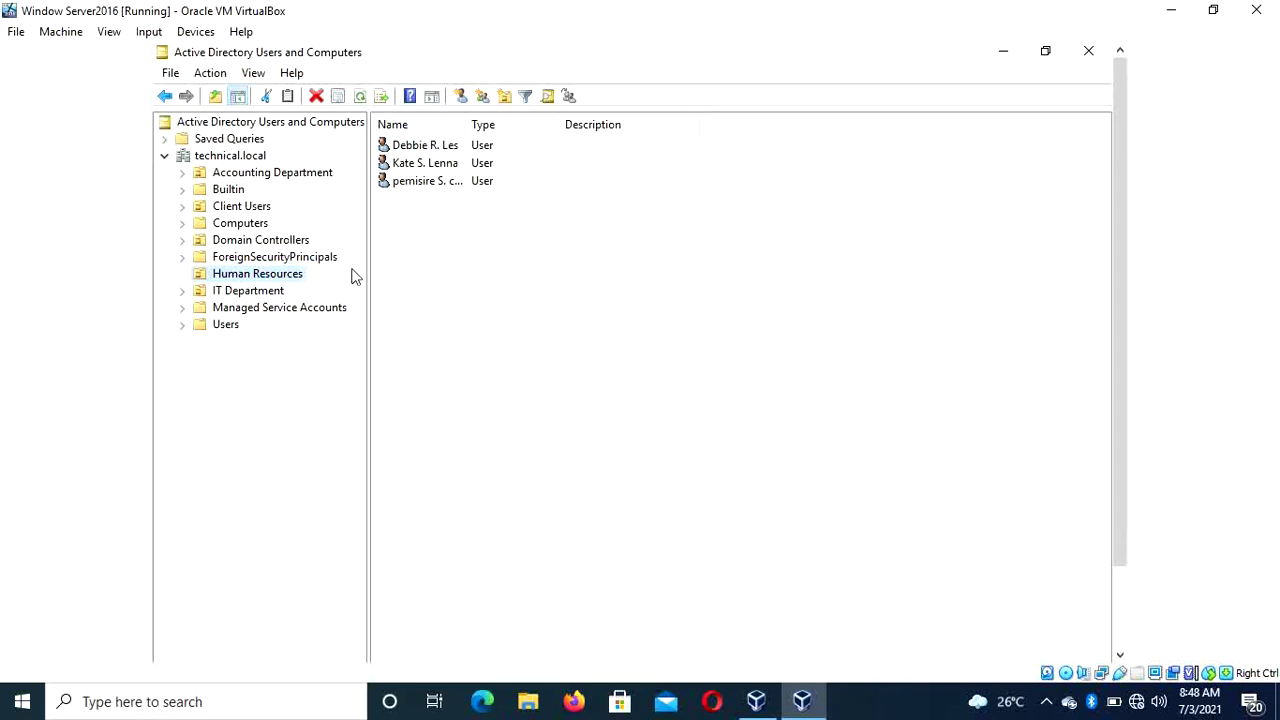
{"action": "left_click", "coordinate": [264, 296]}
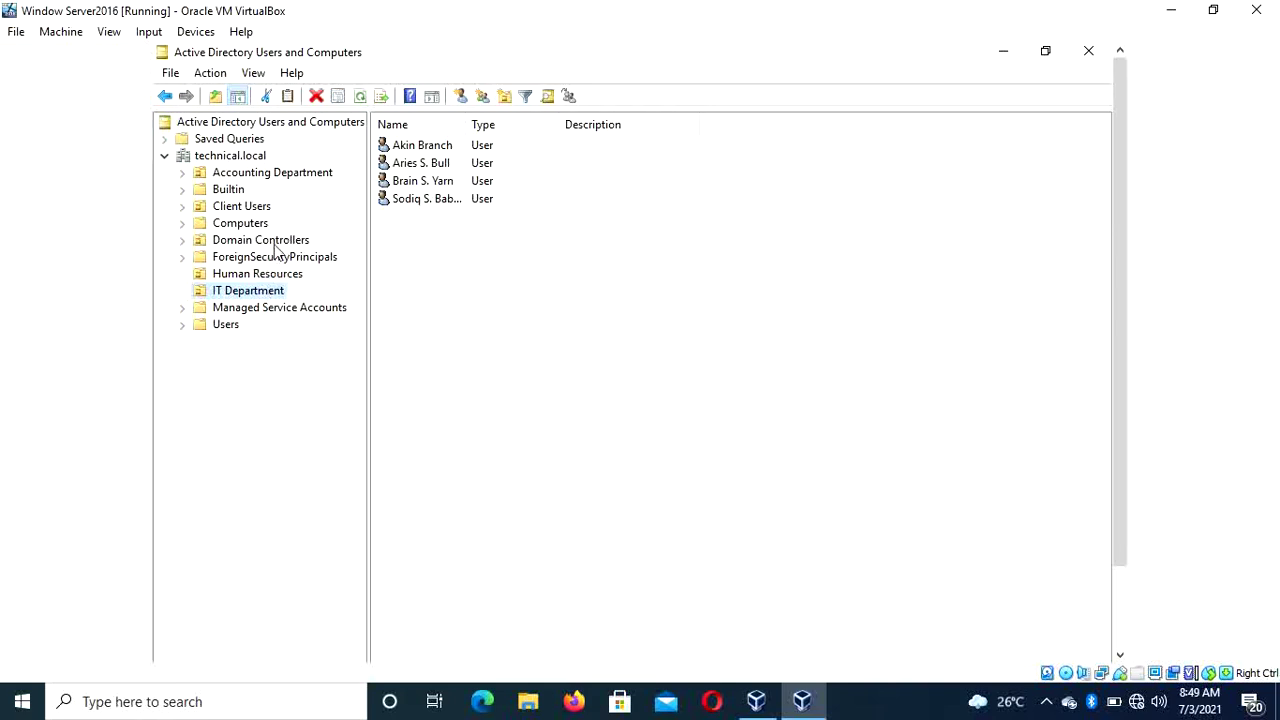
{"action": "left_click", "coordinate": [245, 311]}
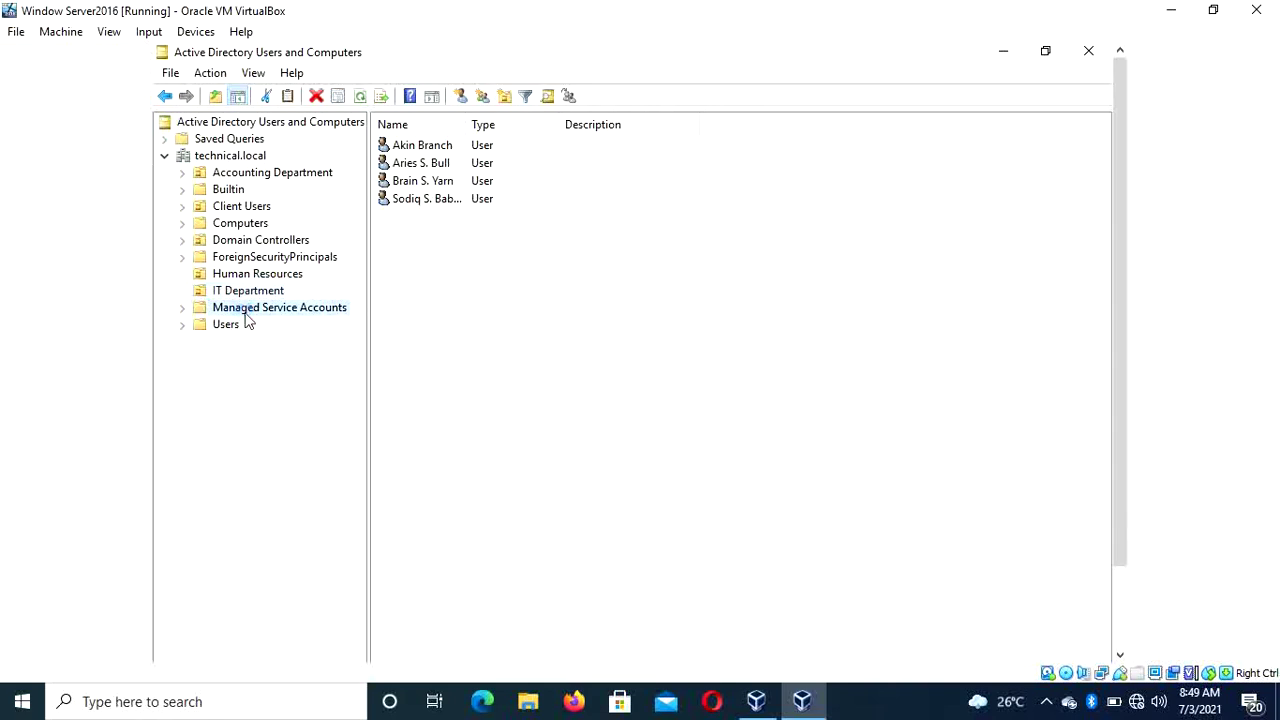
{"action": "left_click", "coordinate": [266, 259]}
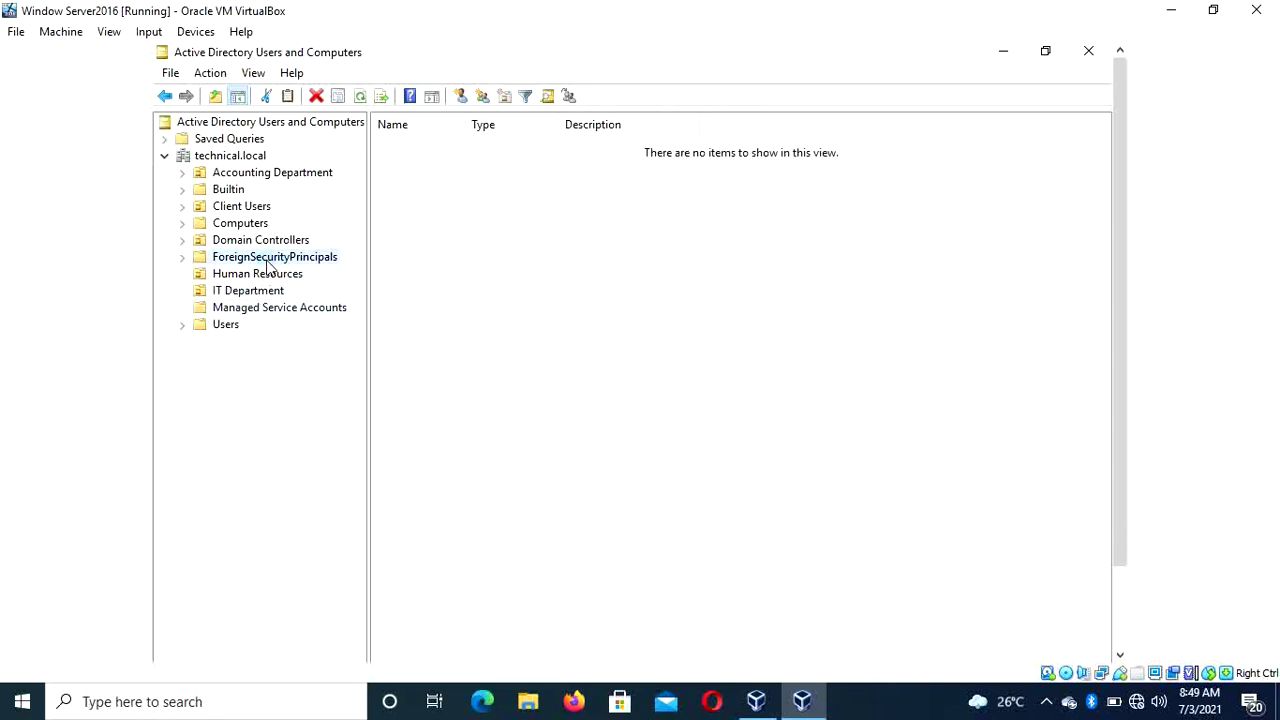
{"action": "left_click", "coordinate": [257, 206]}
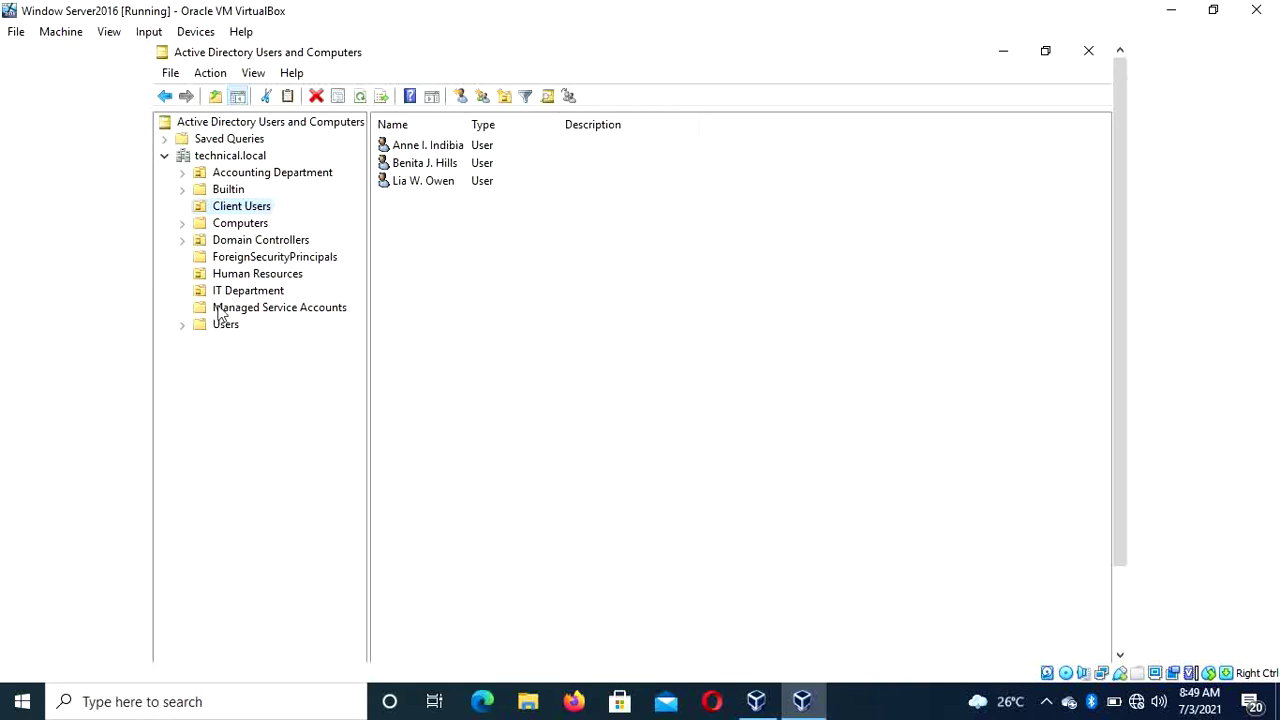
- Start a new group in the technical.local domain root
{"action": "left_click", "coordinate": [231, 158]}
{"action": "right_click", "coordinate": [231, 158]}
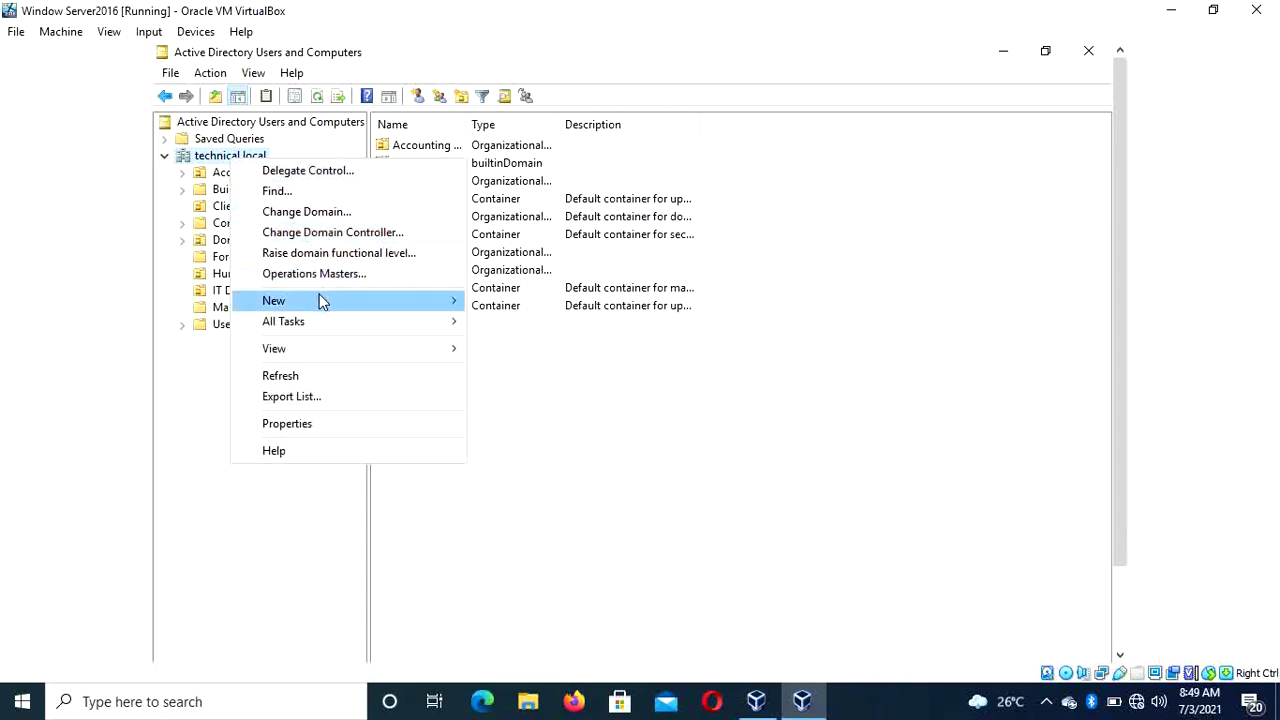
{"action": "mouse_move", "coordinate": [320, 301]}
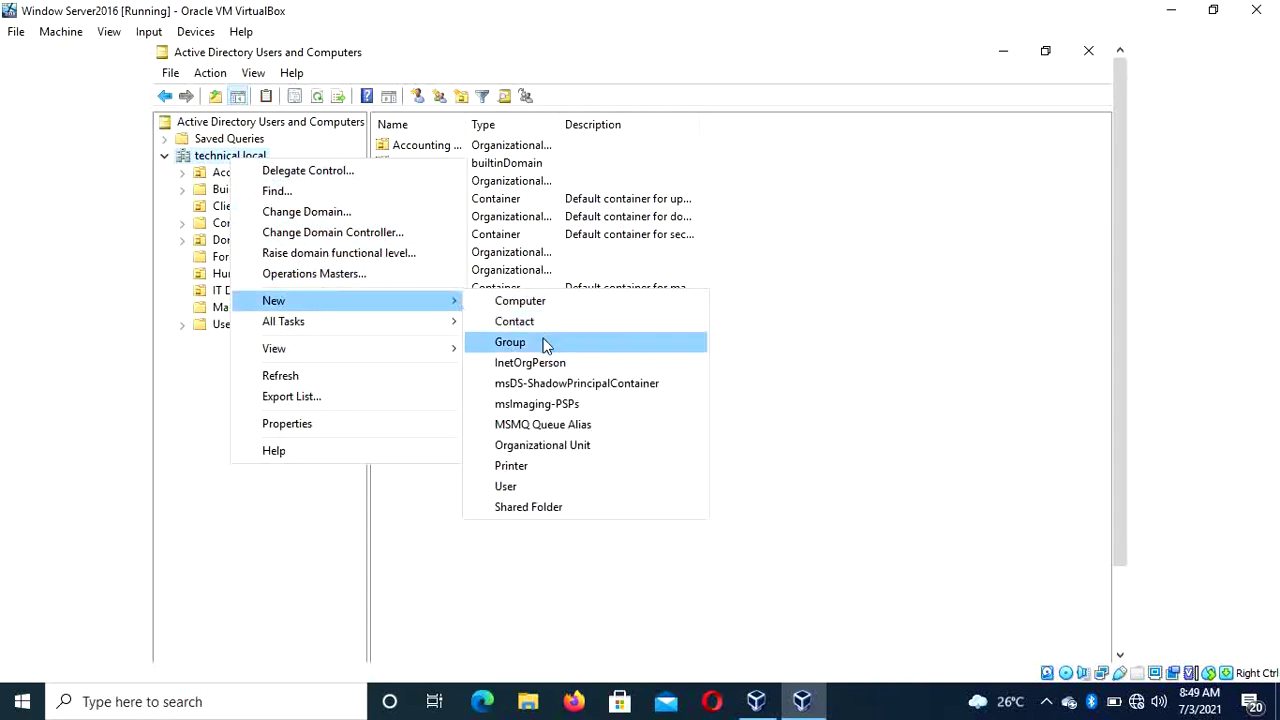
{"action": "left_click", "coordinate": [510, 342]}
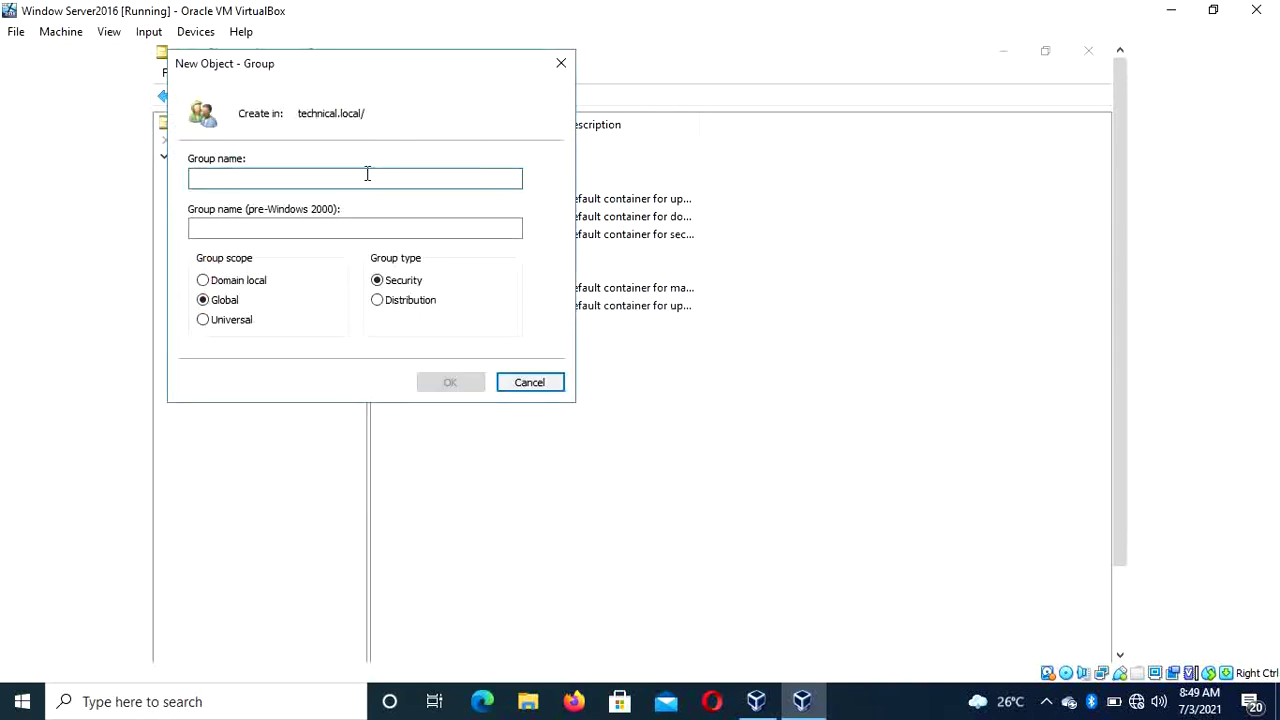
- Name the group Project Team, replacing the mistaken 'research group', and check the pre-Windows 2000 name
{"action": "left_click", "coordinate": [364, 177]}
{"action": "type", "text": "resear"}
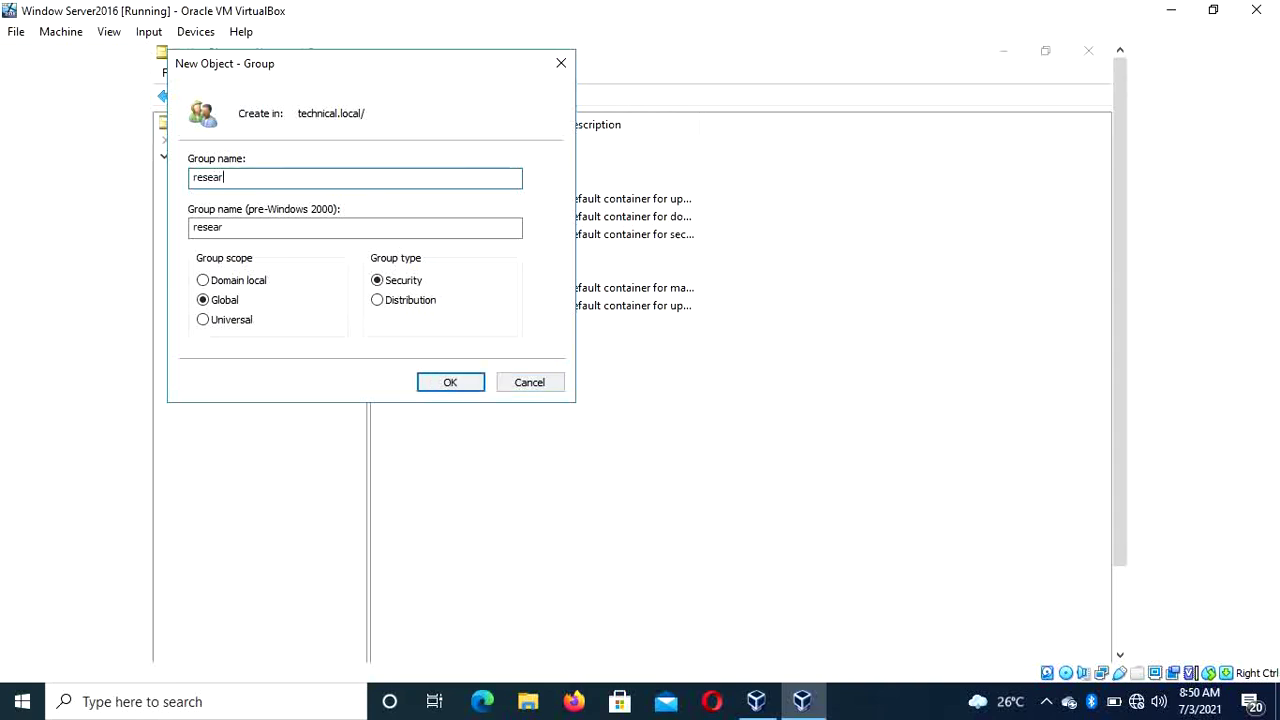
{"action": "type", "text": "ch group"}
{"action": "key", "text": "BackSpace"}
{"action": "key", "text": "BackSpace"}
{"action": "key", "text": "BackSpace"}
{"action": "key", "text": "BackSpace"}
{"action": "key", "text": "BackSpace"}
{"action": "key", "text": "BackSpace"}
{"action": "key", "text": "BackSpace"}
{"action": "key", "text": "BackSpace"}
{"action": "key", "text": "BackSpace"}
{"action": "key", "text": "BackSpace"}
{"action": "key", "text": "BackSpace"}
{"action": "key", "text": "BackSpace"}
{"action": "key", "text": "BackSpace"}
{"action": "key", "text": "BackSpace"}
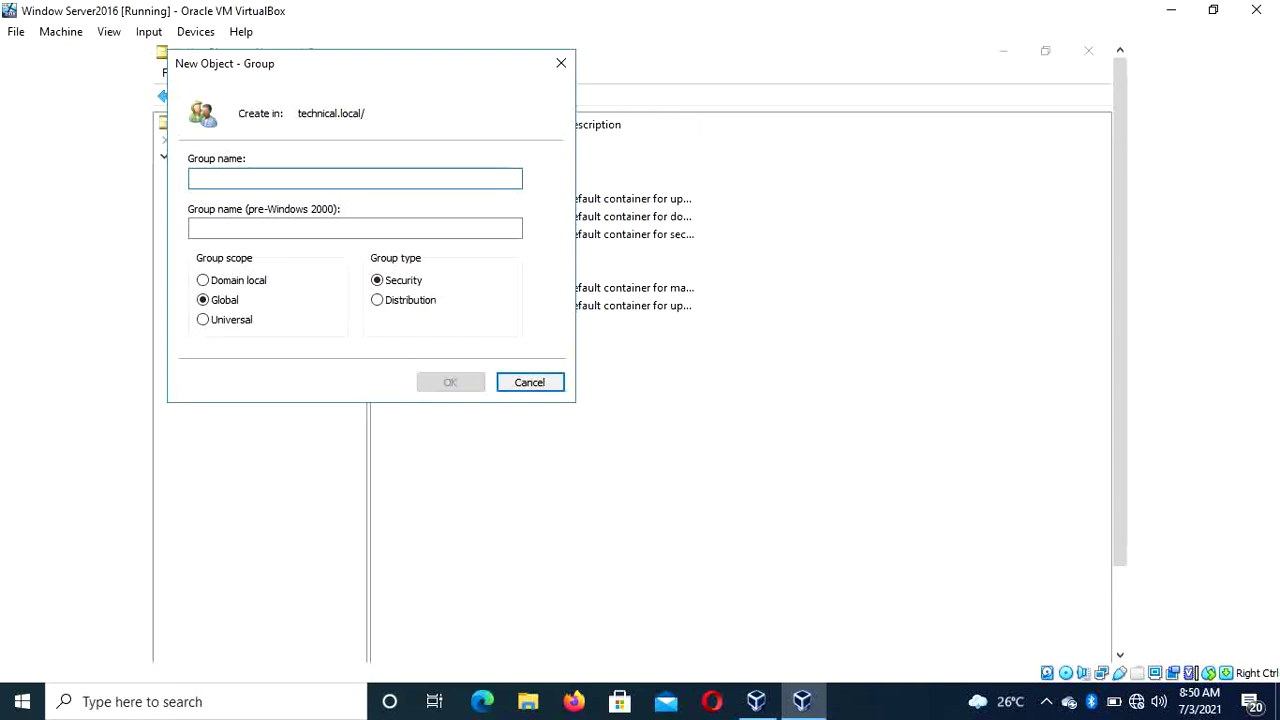
{"action": "type", "text": "P"}
{"action": "key", "text": "BackSpace"}
{"action": "type", "text": "P"}
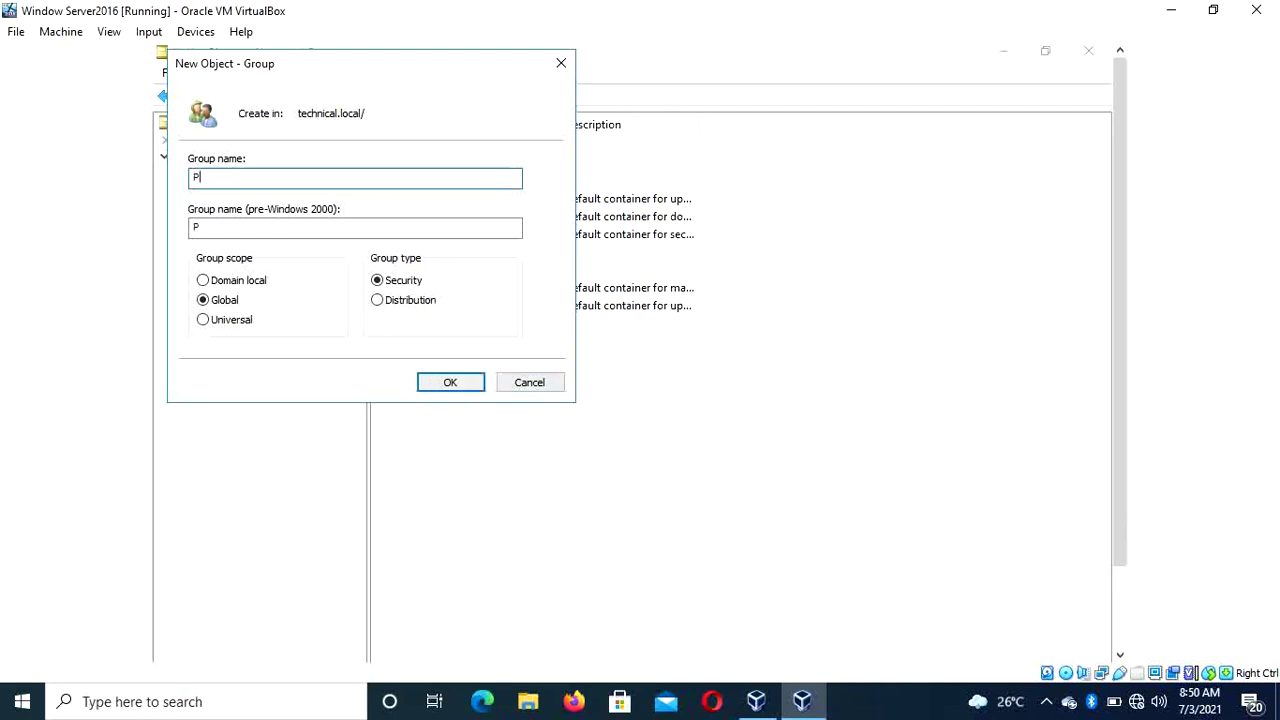
{"action": "type", "text": "roject T"}
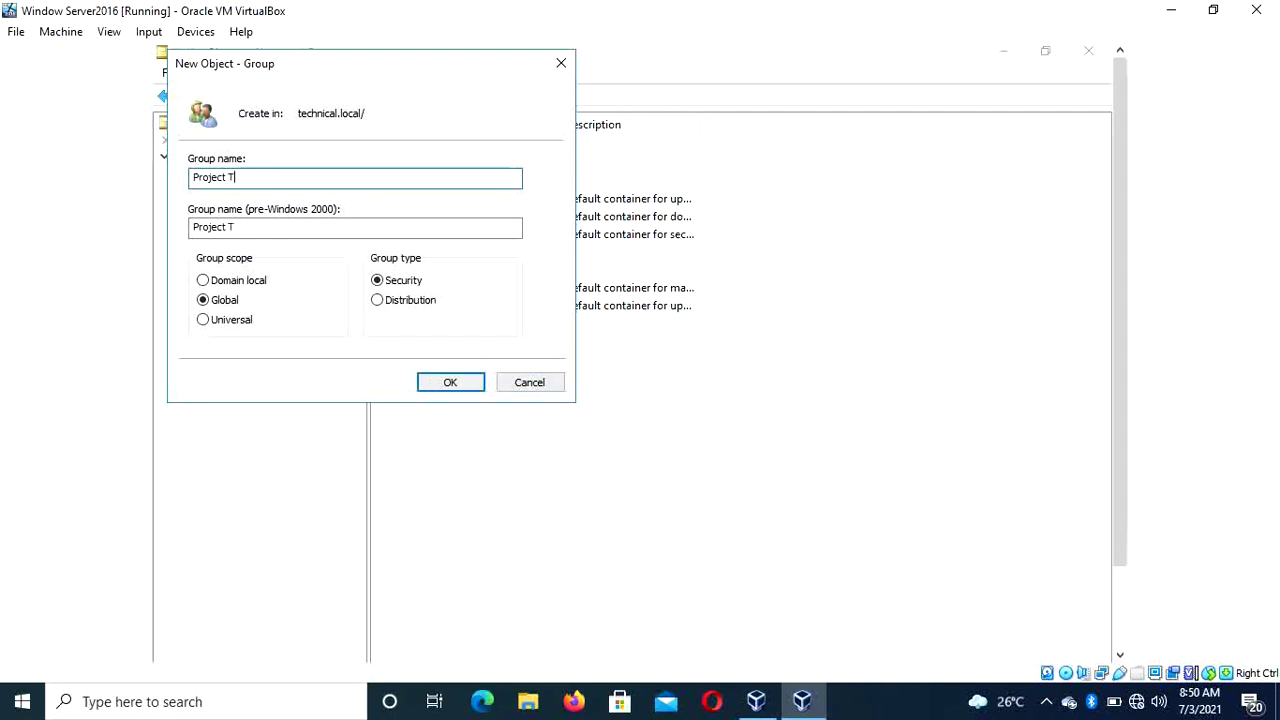
{"action": "type", "text": "aem"}
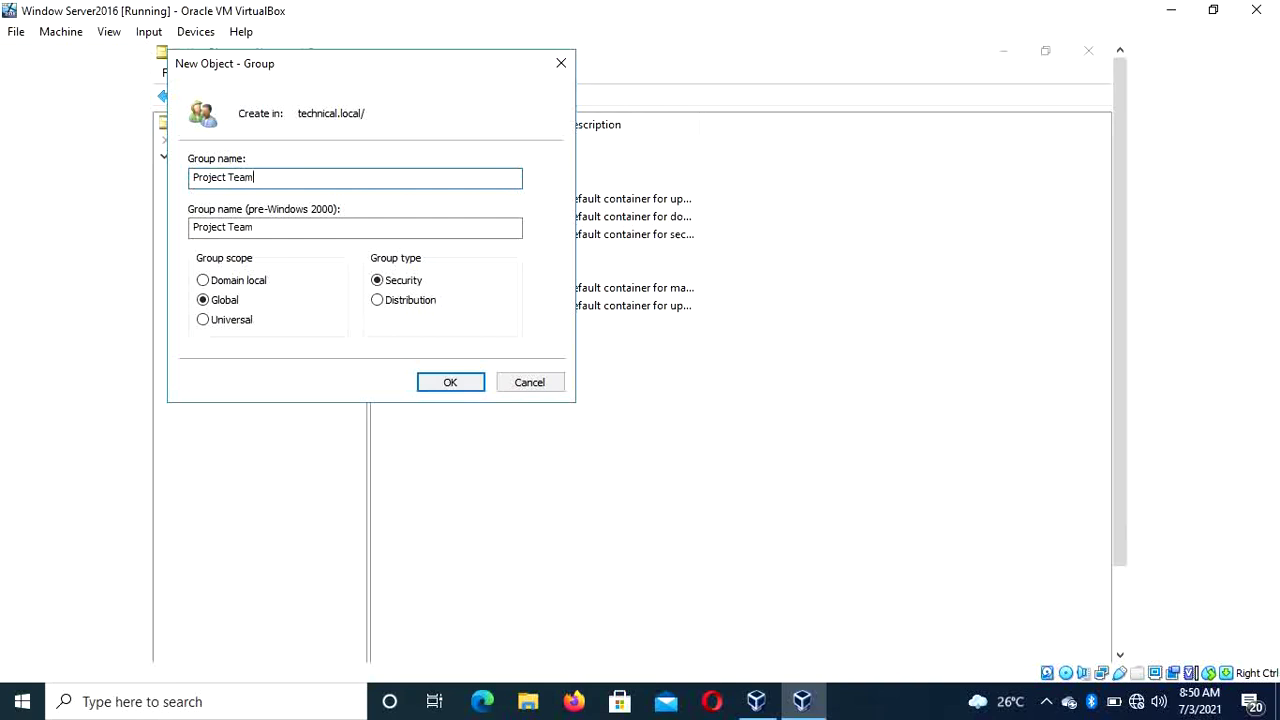
{"action": "left_click", "coordinate": [256, 225]}
- Confirm the new Project Team group and select it in the domain root listing
{"action": "left_click", "coordinate": [466, 384]}
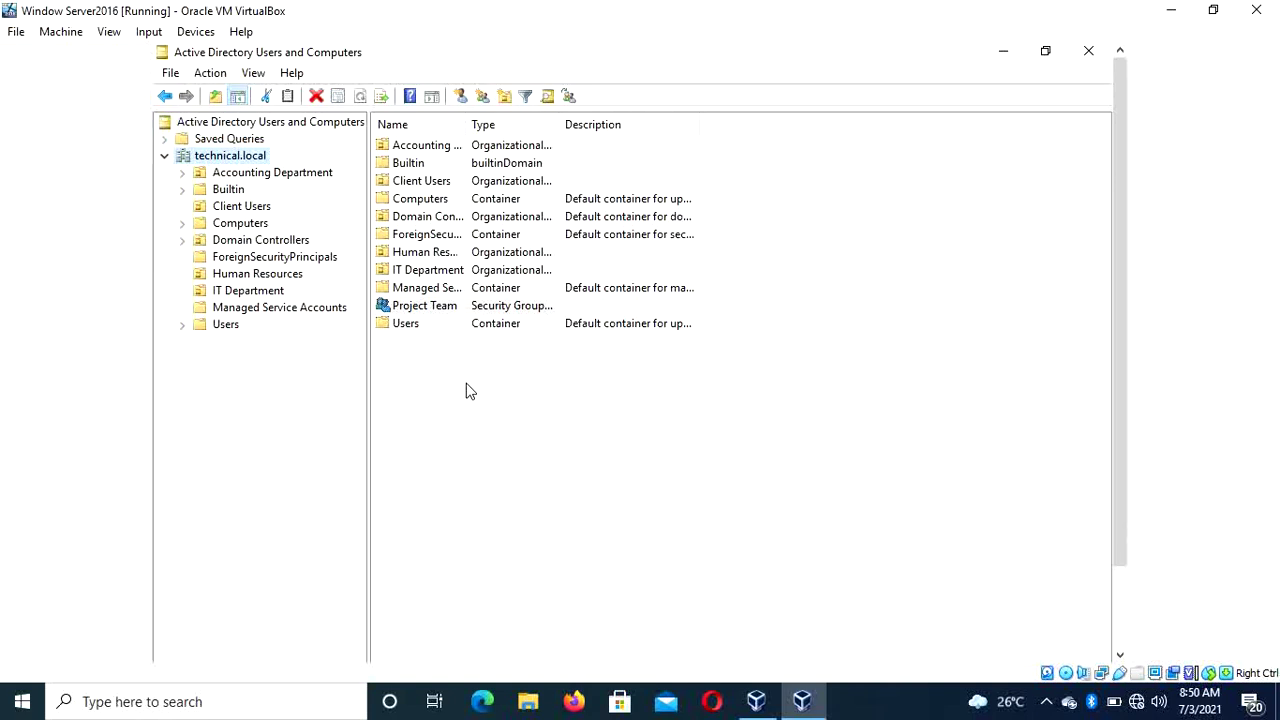
{"action": "left_click", "coordinate": [490, 314]}
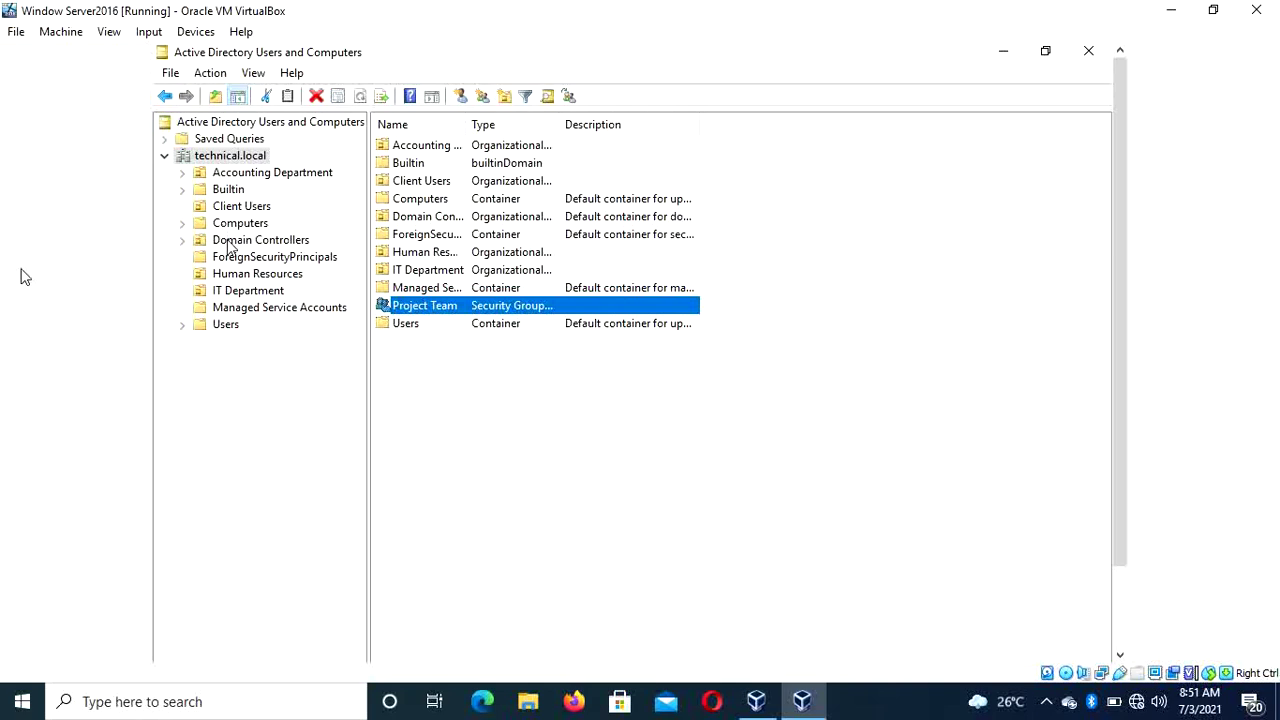
{"action": "left_click", "coordinate": [250, 207]}
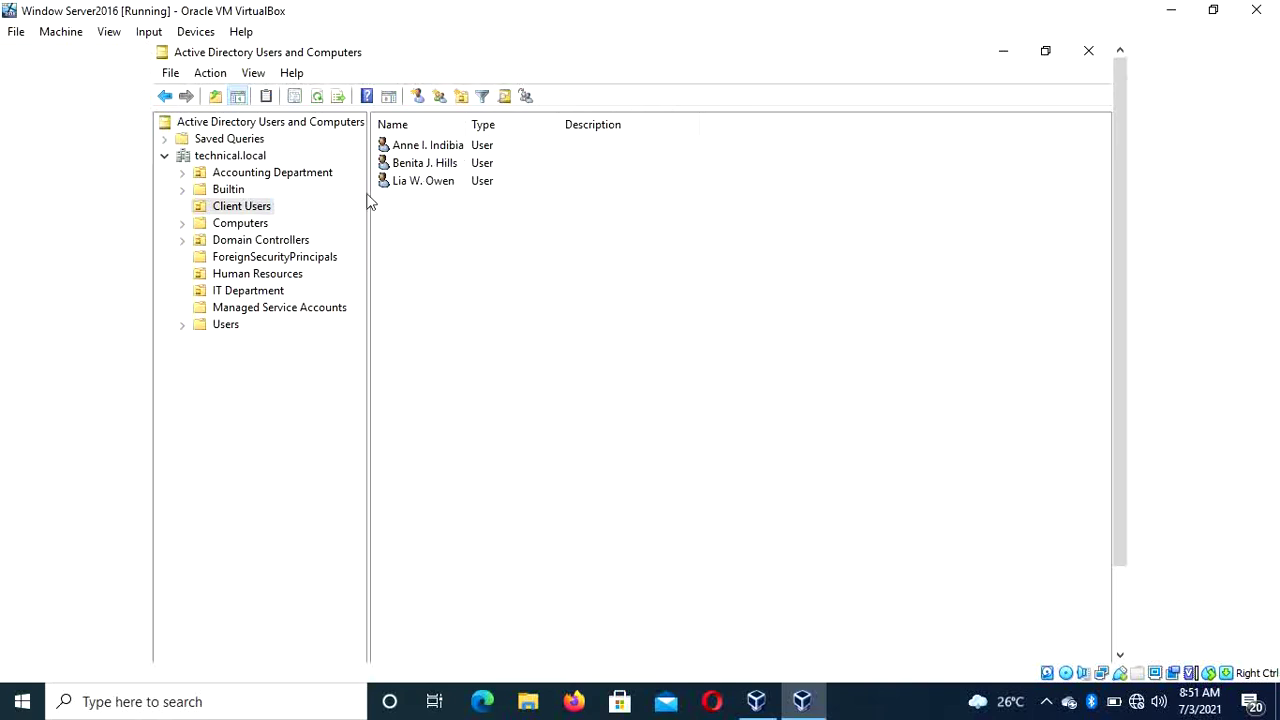
{"action": "left_click", "coordinate": [278, 276]}
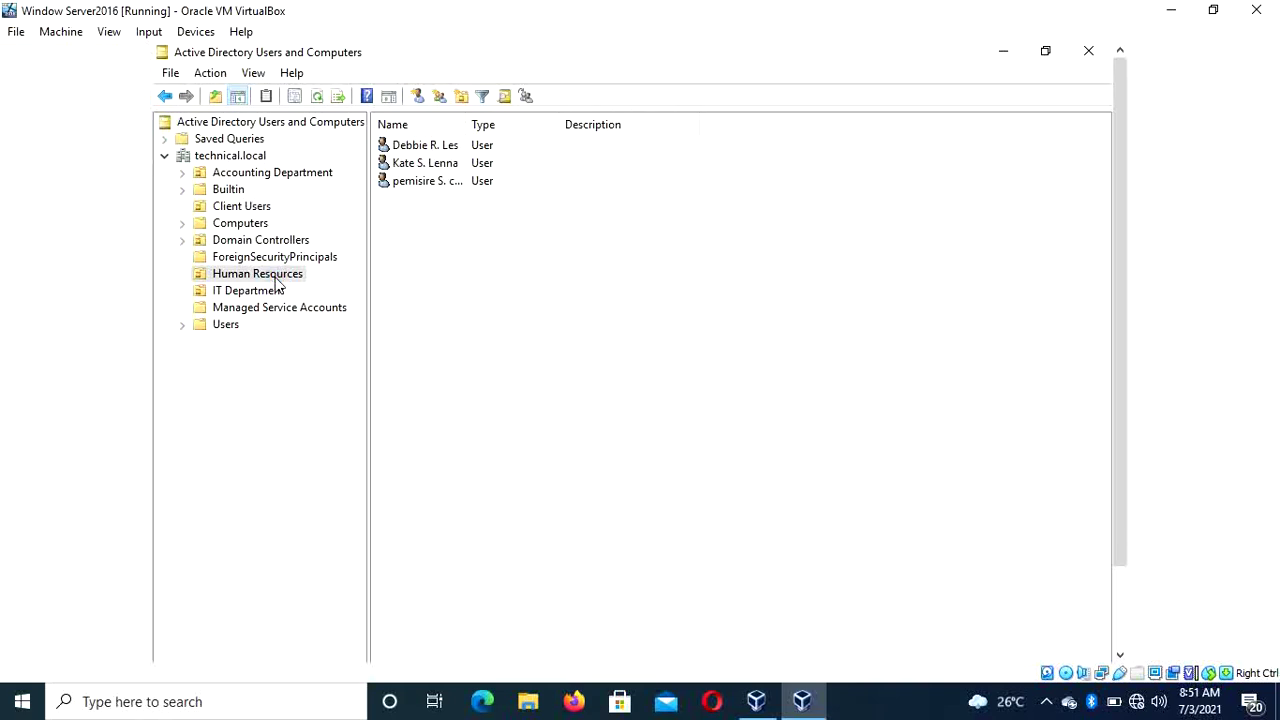
{"action": "left_click", "coordinate": [266, 294]}
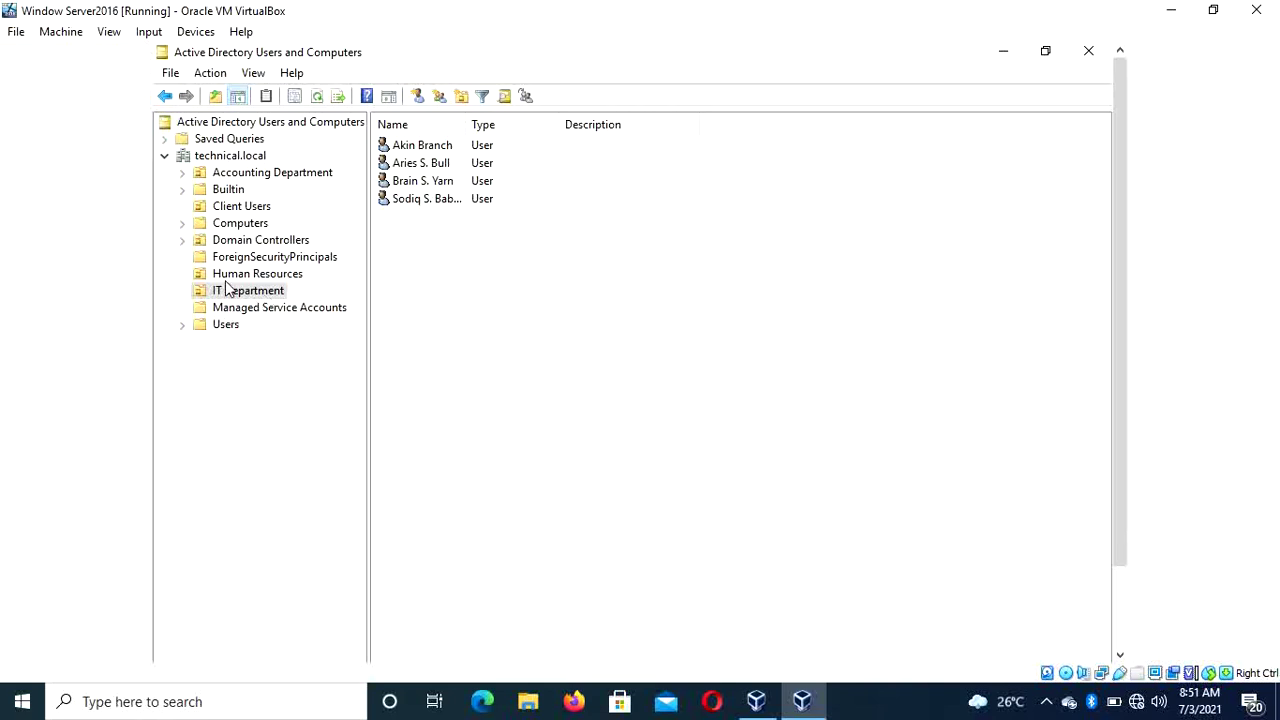
{"action": "left_click", "coordinate": [238, 158]}
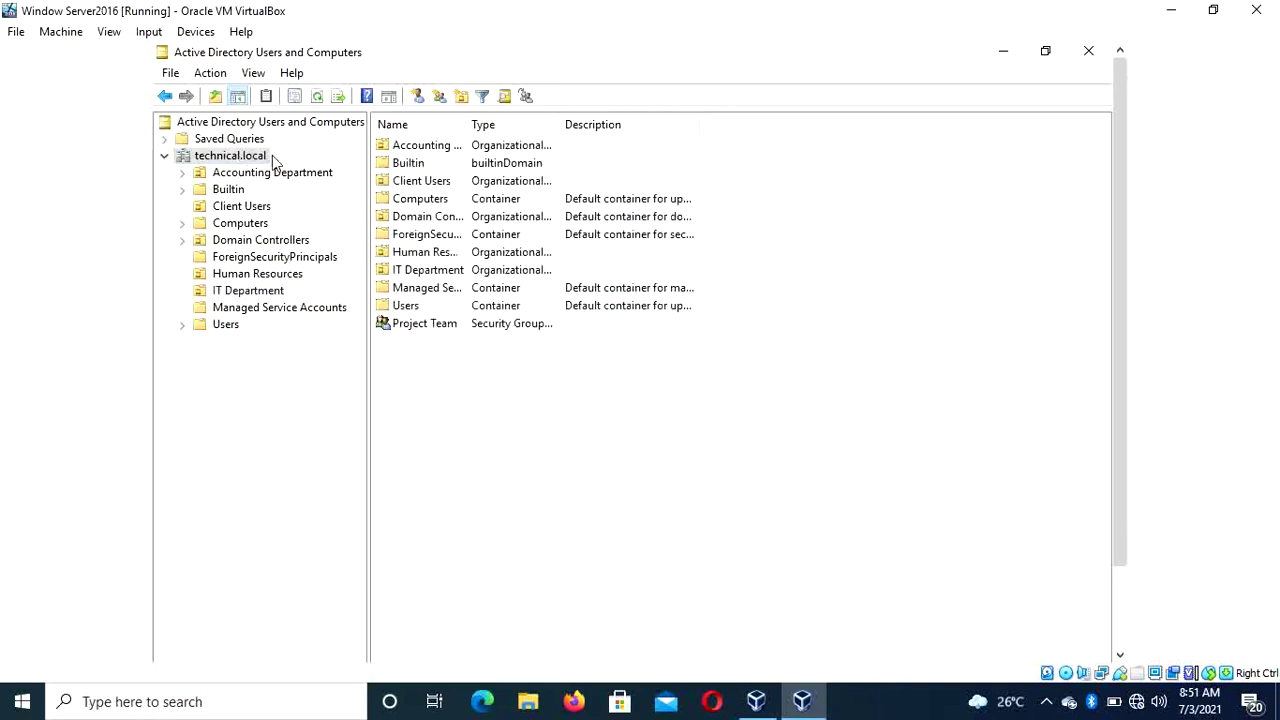
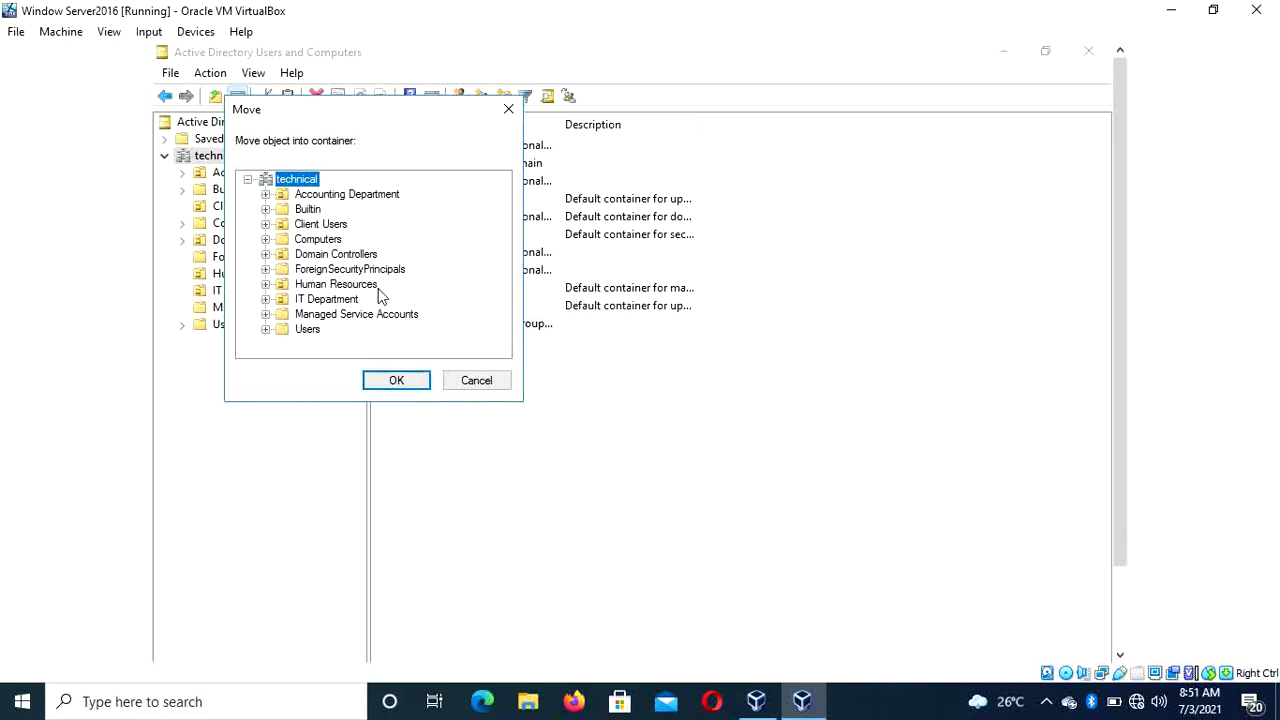
- Move the Project Team group into Managed Service Accounts and display that container
{"action": "left_click", "coordinate": [372, 316]}
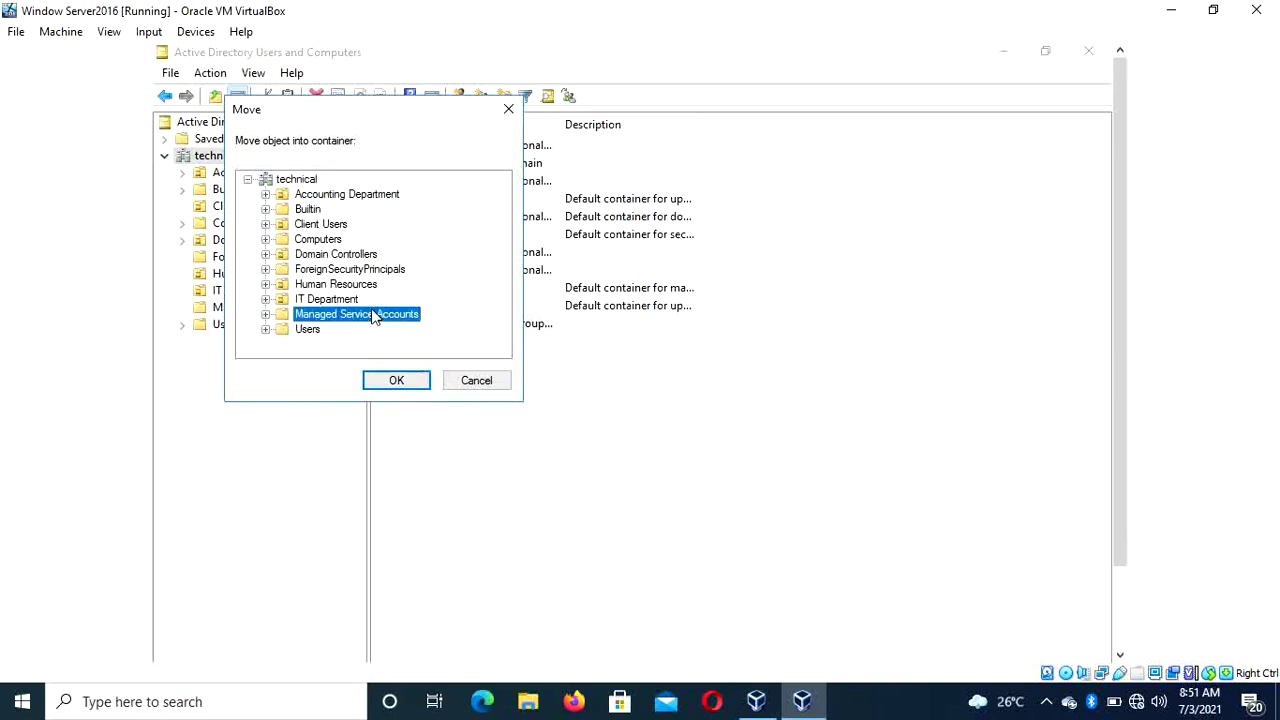
{"action": "left_click", "coordinate": [396, 386]}
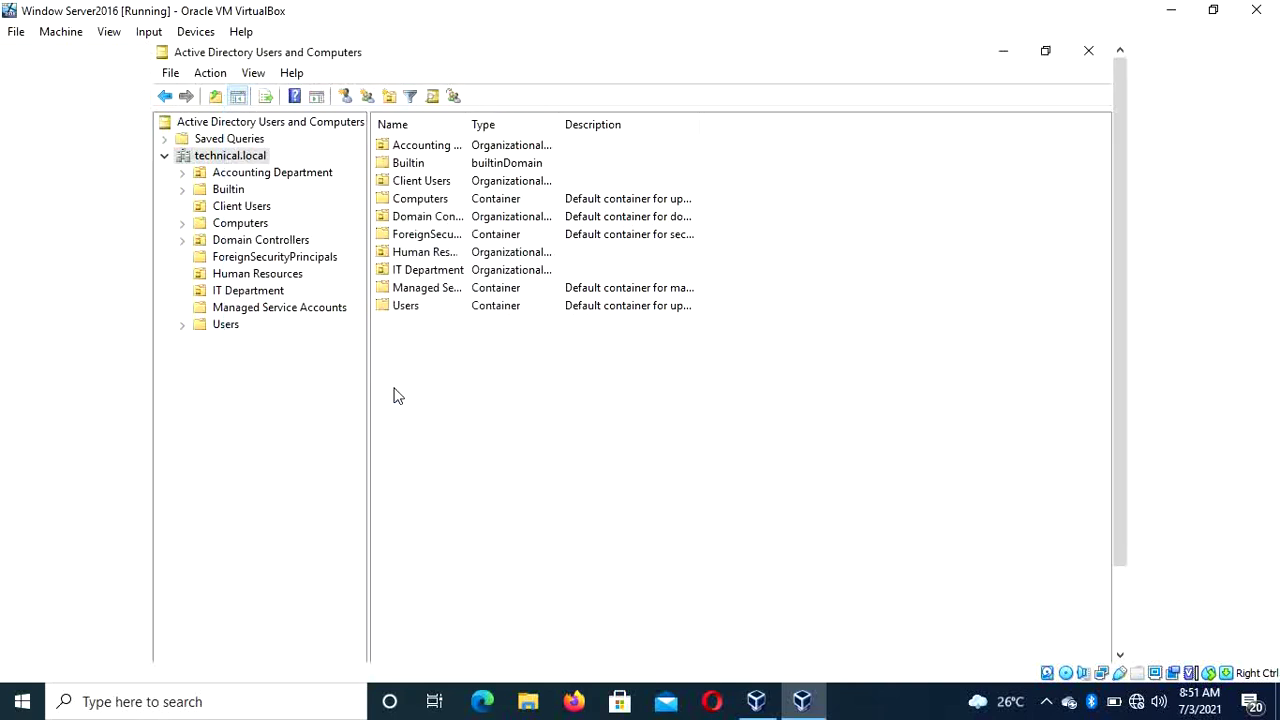
{"action": "left_click", "coordinate": [315, 316]}
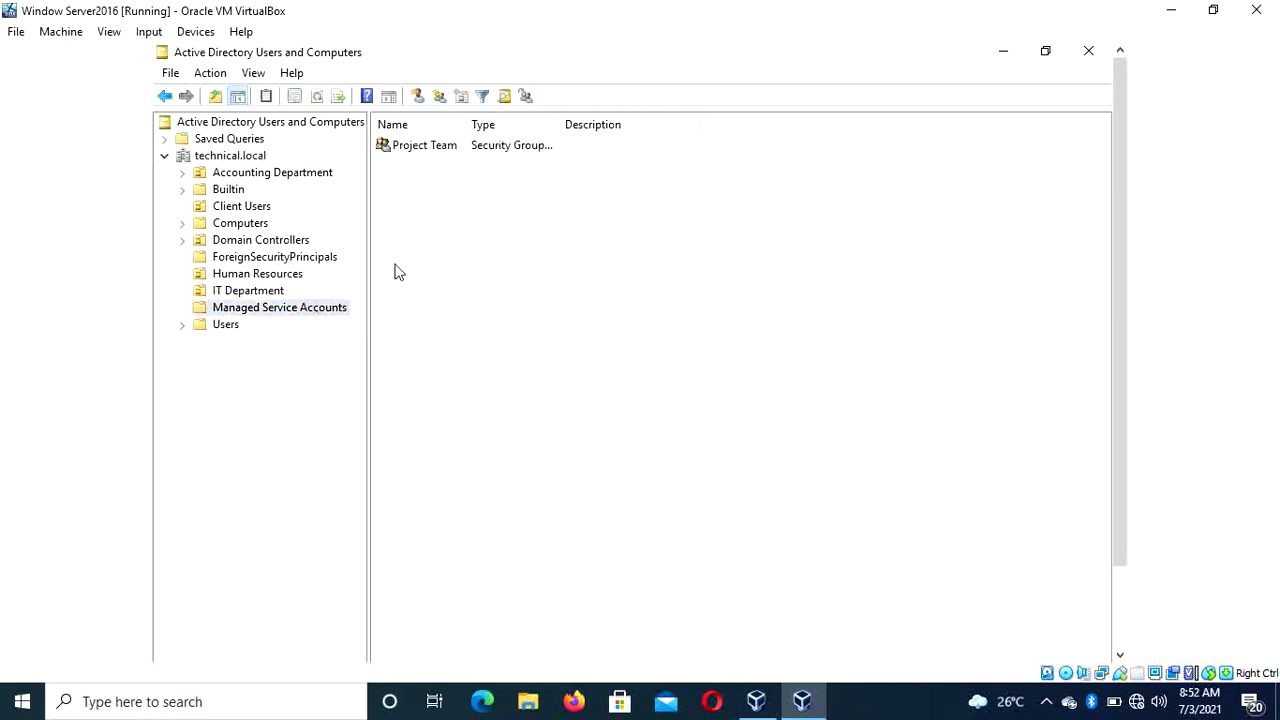
- Confirm that Project Team's Members tab is still empty, then close the properties without changes
{"action": "double_click", "coordinate": [424, 146]}
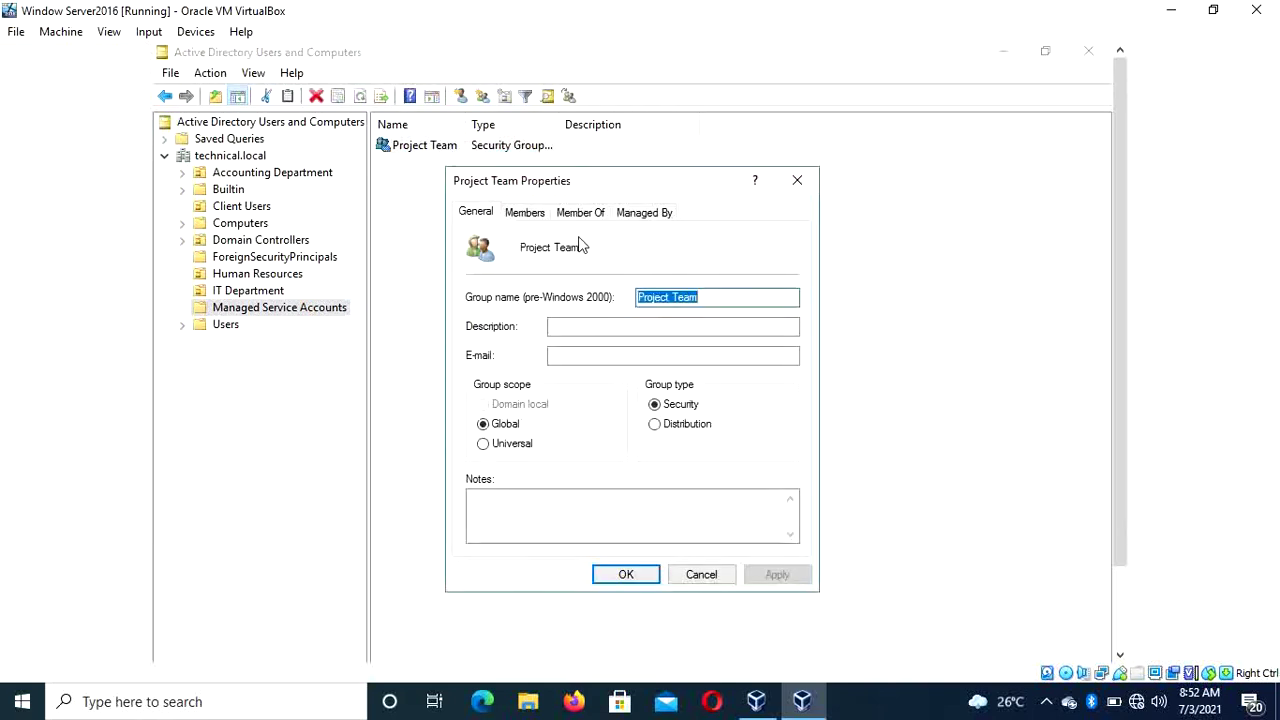
{"action": "left_click", "coordinate": [530, 212]}
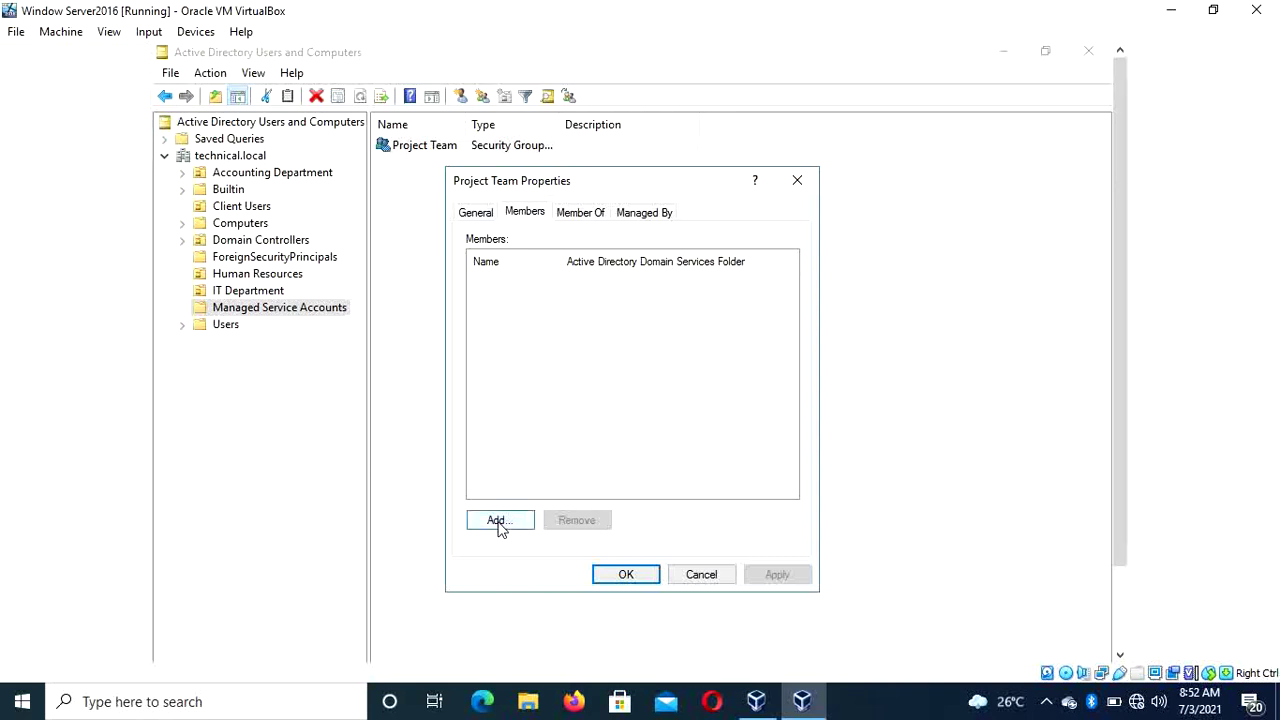
{"action": "left_click", "coordinate": [700, 575]}
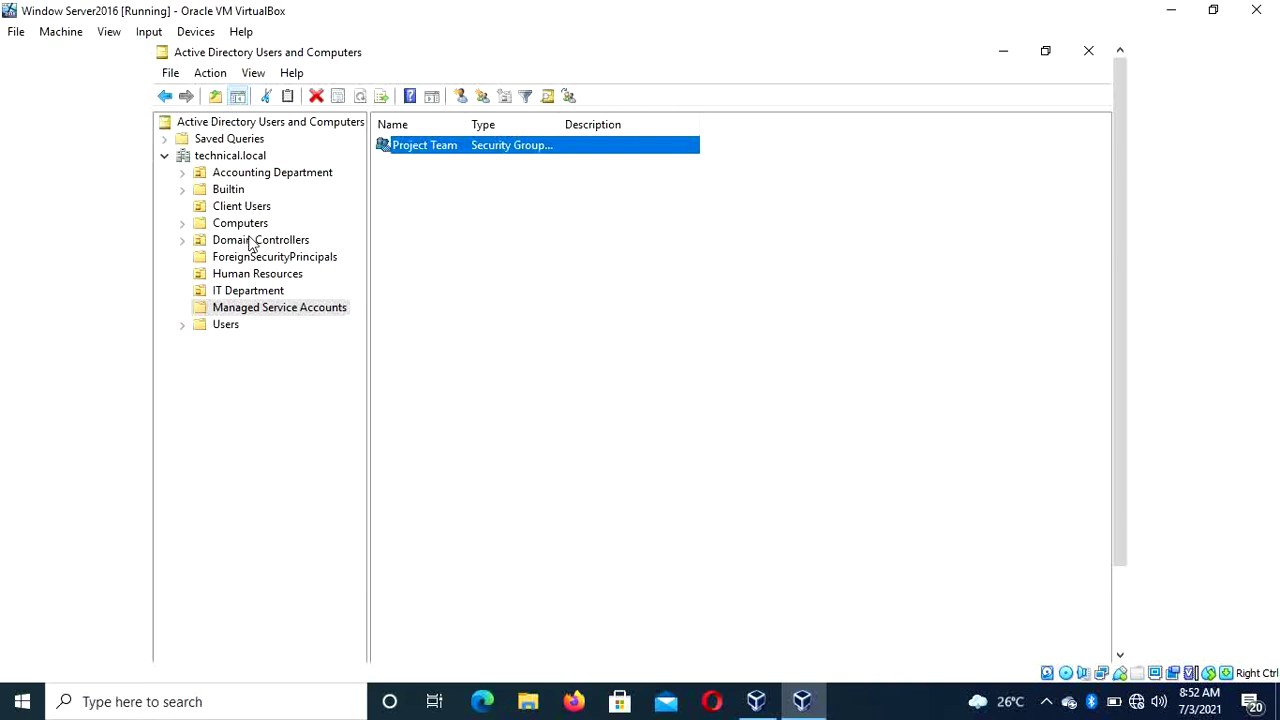
- List the IT Department's four users and view the context menu of the target user
{"action": "left_click", "coordinate": [248, 294]}
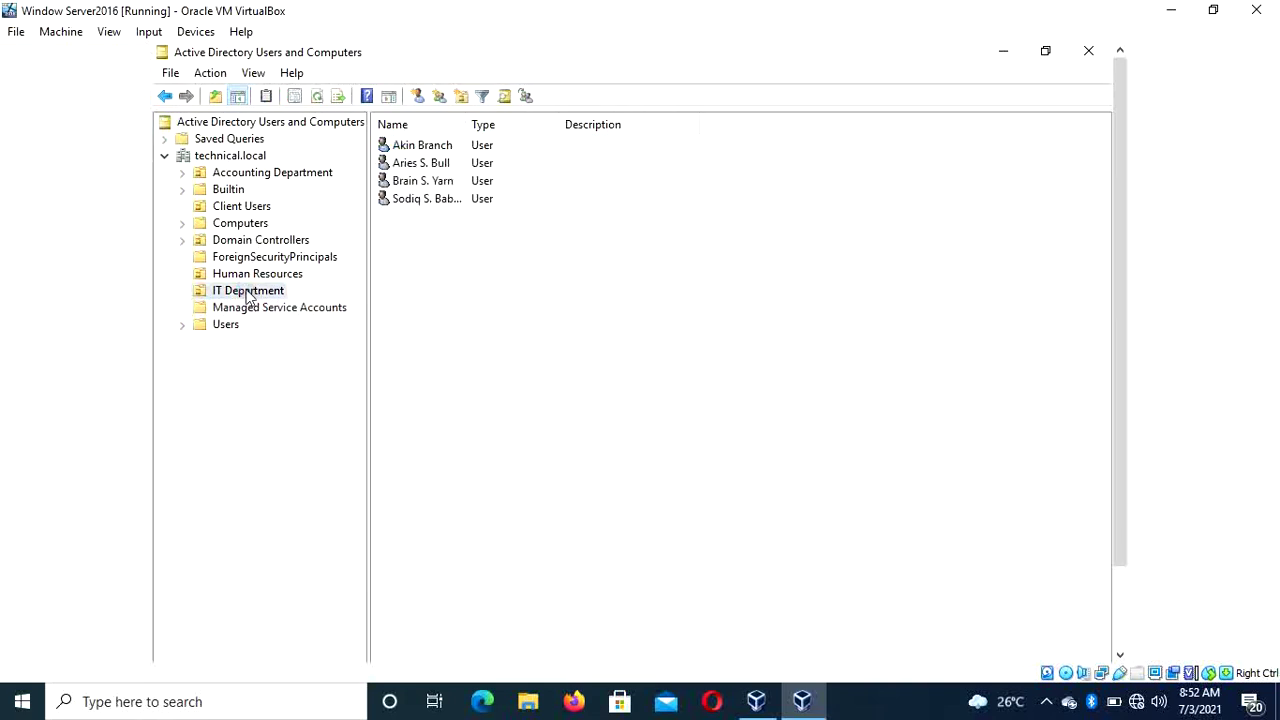
{"action": "left_click_drag", "start_coordinate": [455, 147], "coordinate": [430, 150]}
{"action": "left_click", "coordinate": [436, 148]}
{"action": "right_click", "coordinate": [436, 148]}
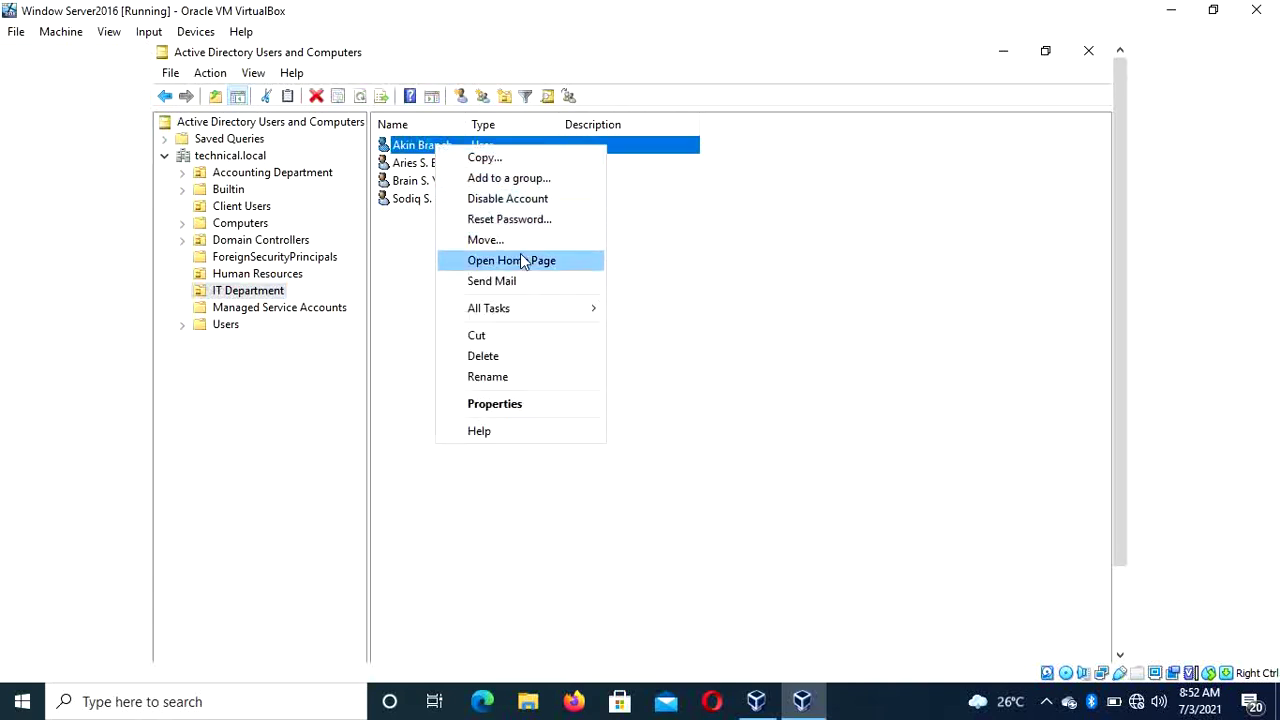
{"action": "mouse_move", "coordinate": [537, 310]}
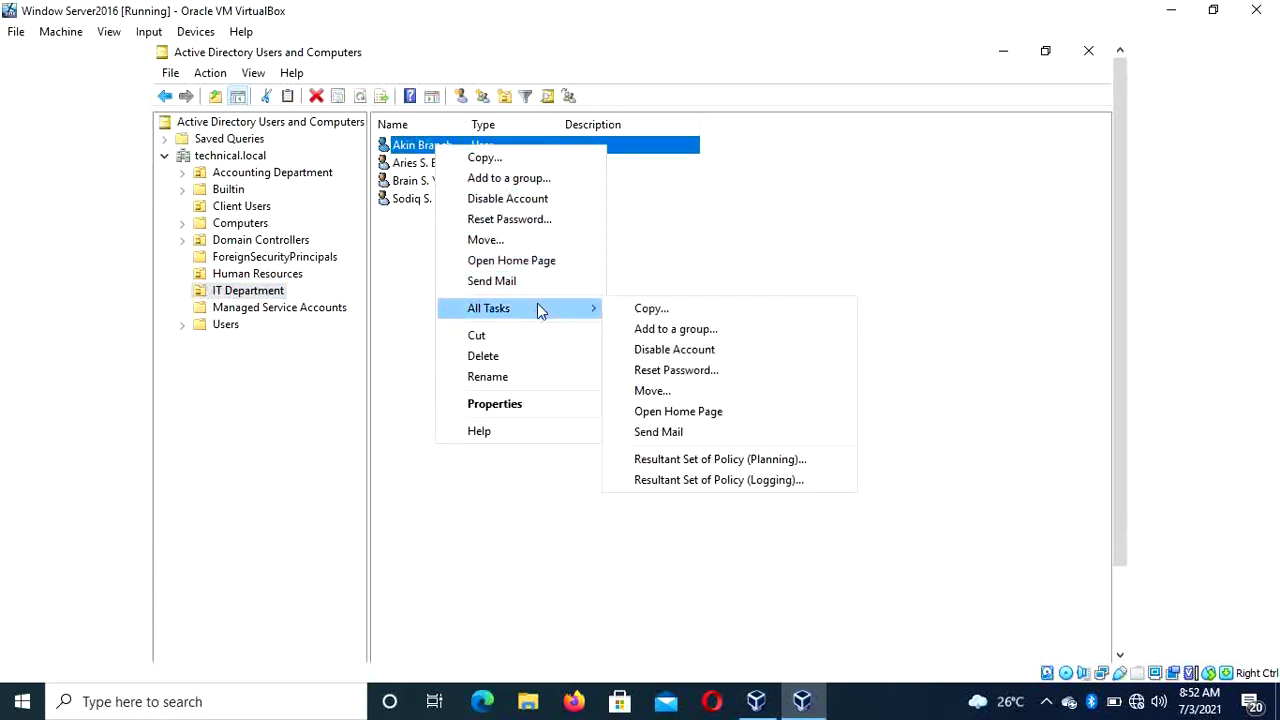
{"action": "left_click", "coordinate": [404, 350]}
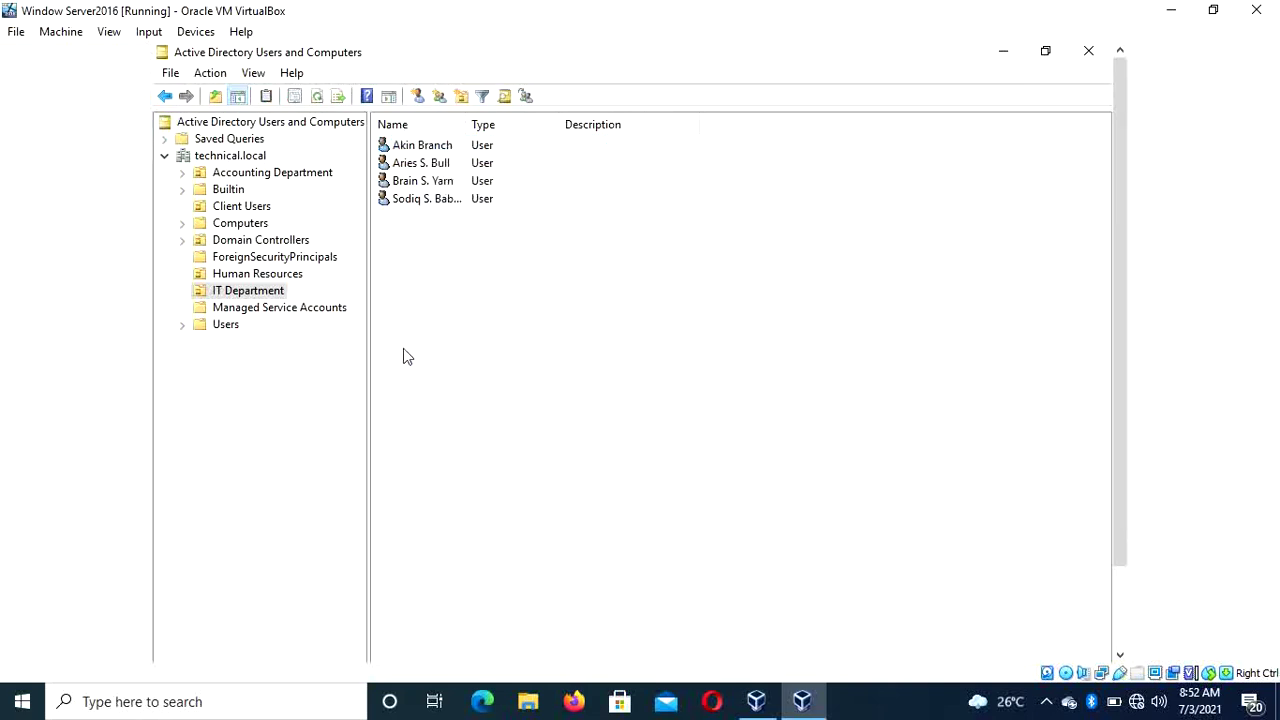
{"action": "left_click", "coordinate": [301, 692]}
- Launch Notepad, then narrow it and move it right beside the user list
{"action": "type", "text": "n"}
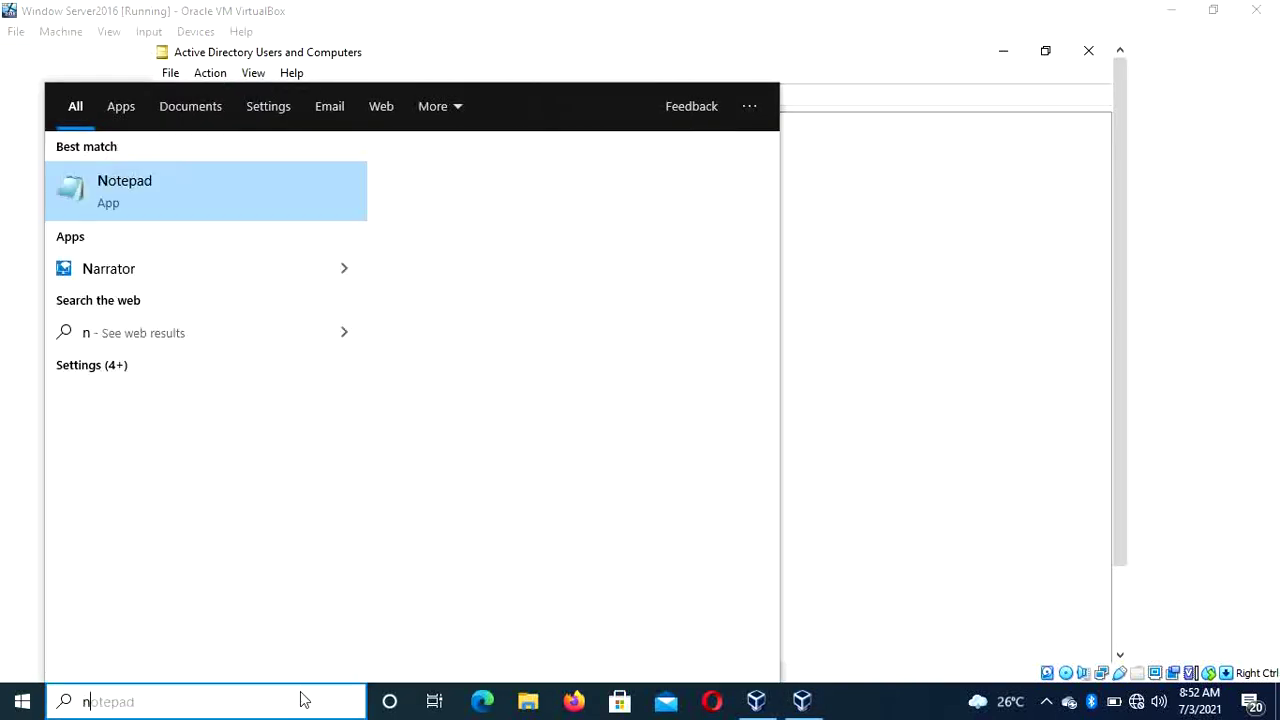
{"action": "type", "text": "otepad"}
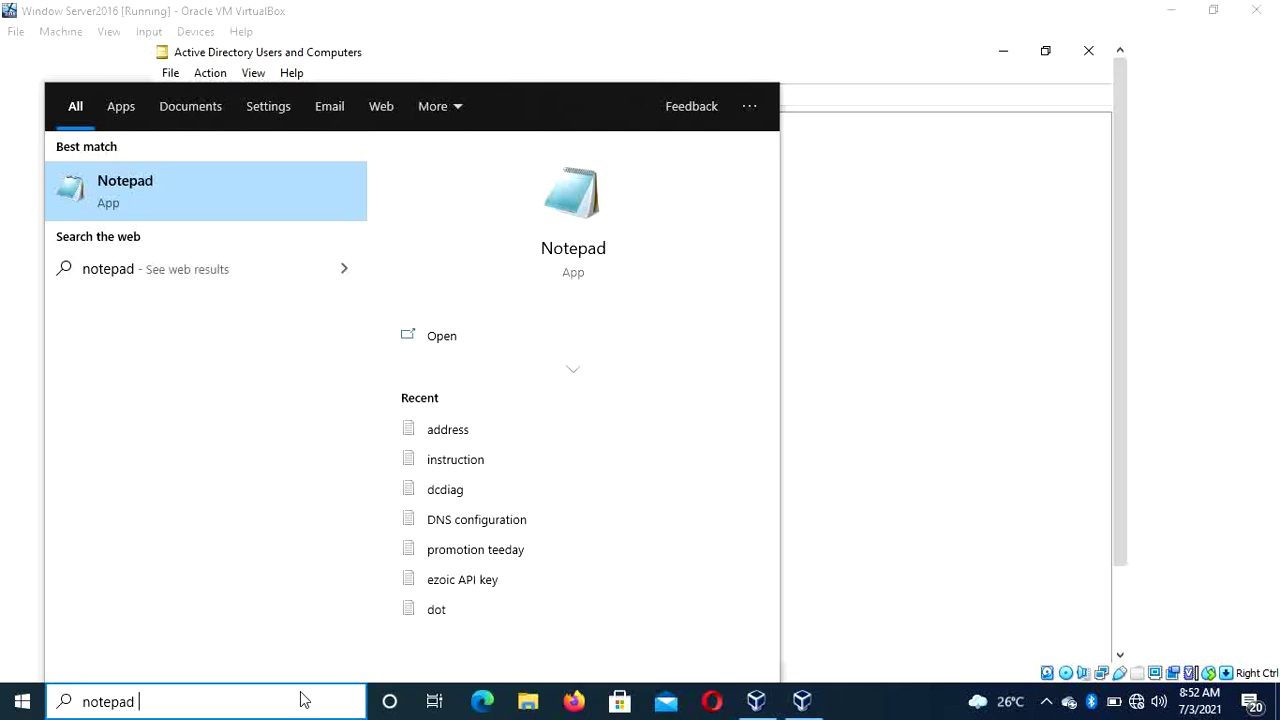
{"action": "left_click", "coordinate": [278, 200]}
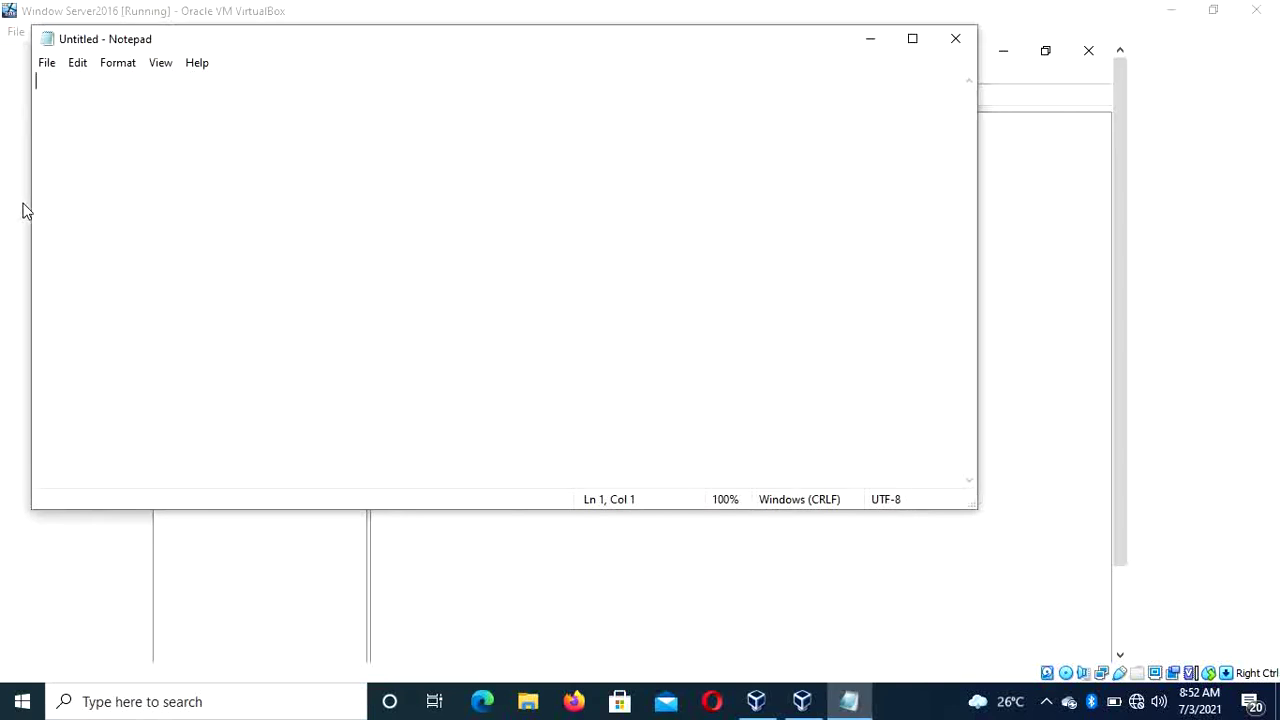
{"action": "left_click_drag", "start_coordinate": [28, 201], "coordinate": [420, 151]}
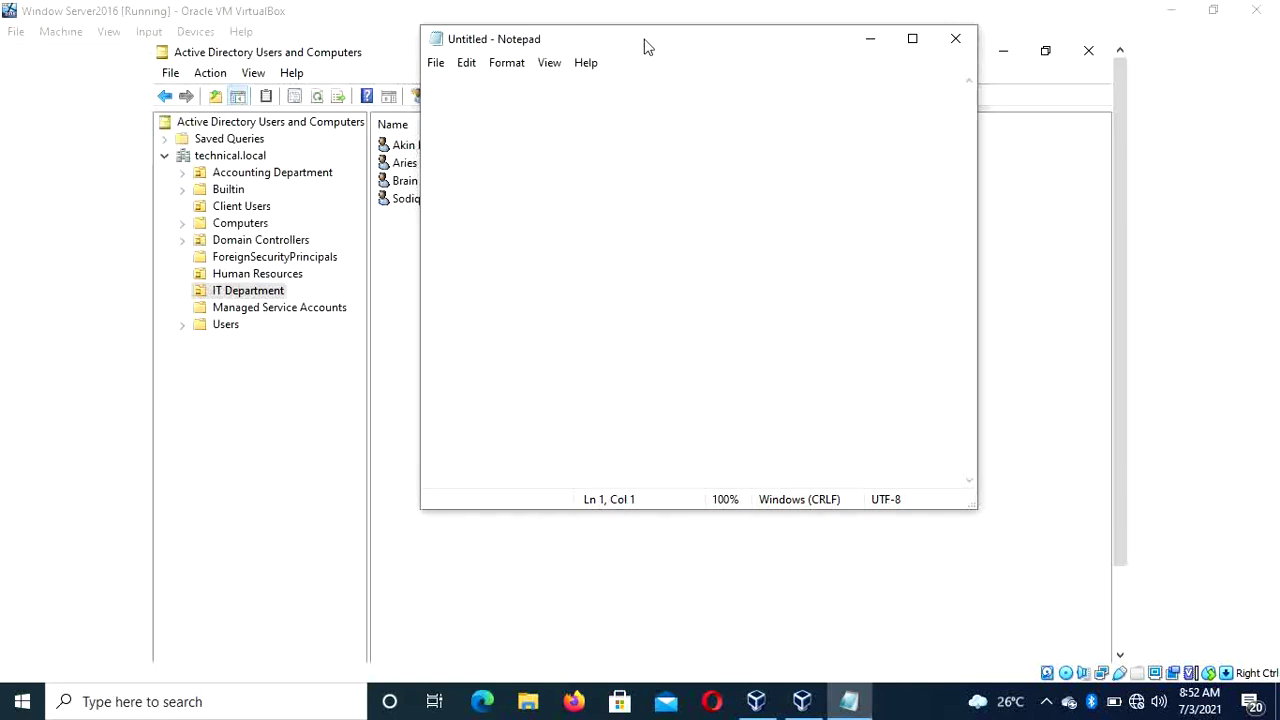
{"action": "left_click_drag", "start_coordinate": [646, 46], "coordinate": [978, 38]}
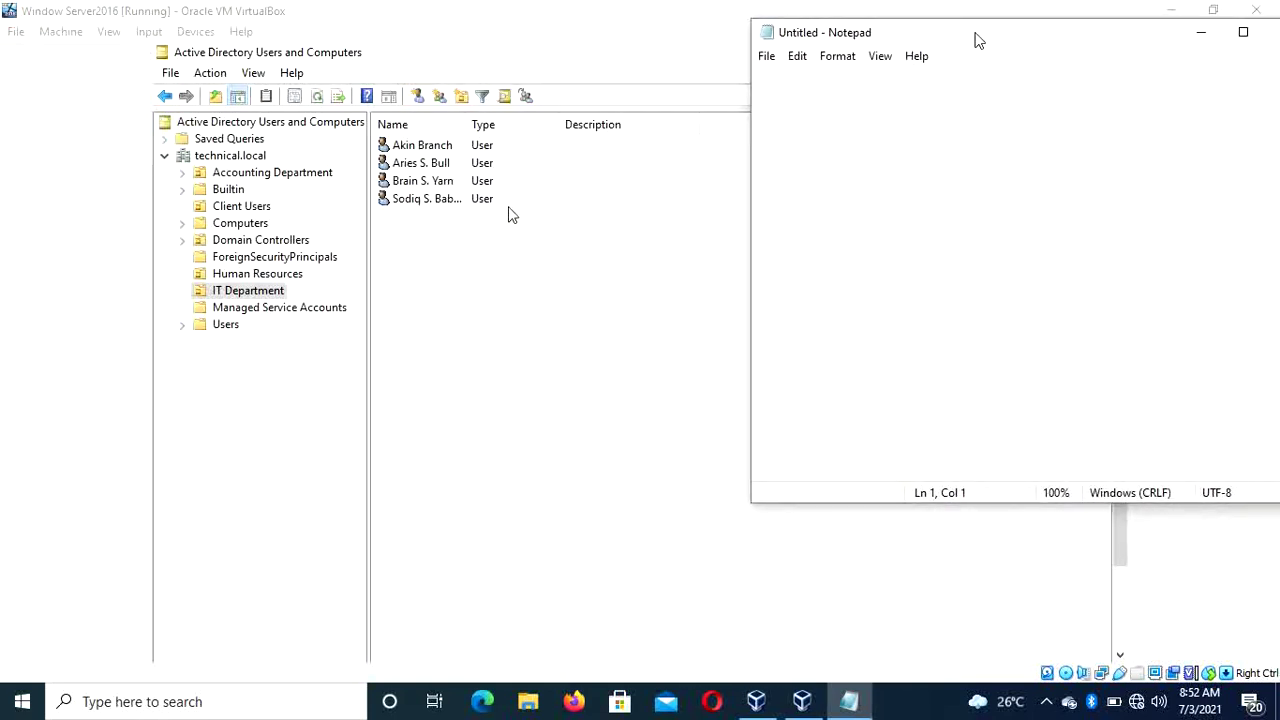
- Write the IT Department user's name followed by 'IT department' as the first note line
{"action": "type", "text": "Akin "}
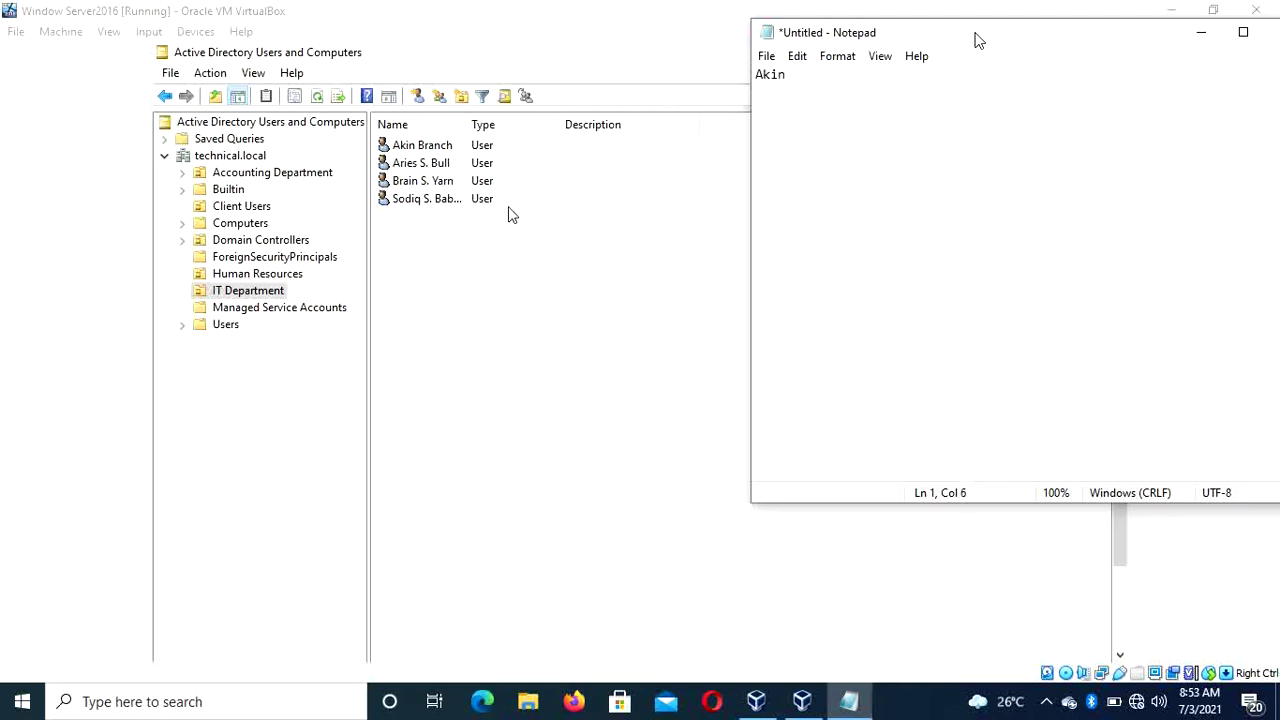
{"action": "type", "text": "Branch"}
{"action": "key", "text": "Return"}
{"action": "key", "text": "BackSpace"}
{"action": "type", "text": "IT depart"}
{"action": "key", "text": "BackSpace"}
{"action": "key", "text": "BackSpace"}
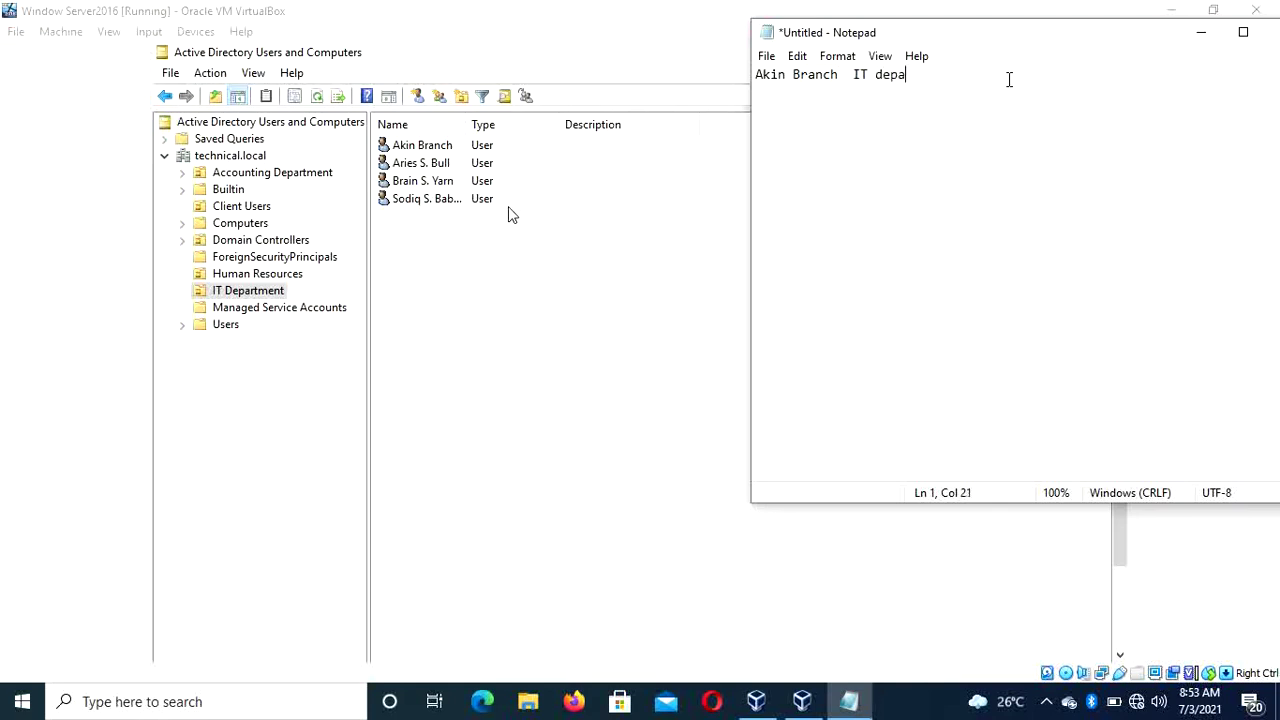
{"action": "type", "text": "rtment"}
{"action": "key", "text": "Return"}
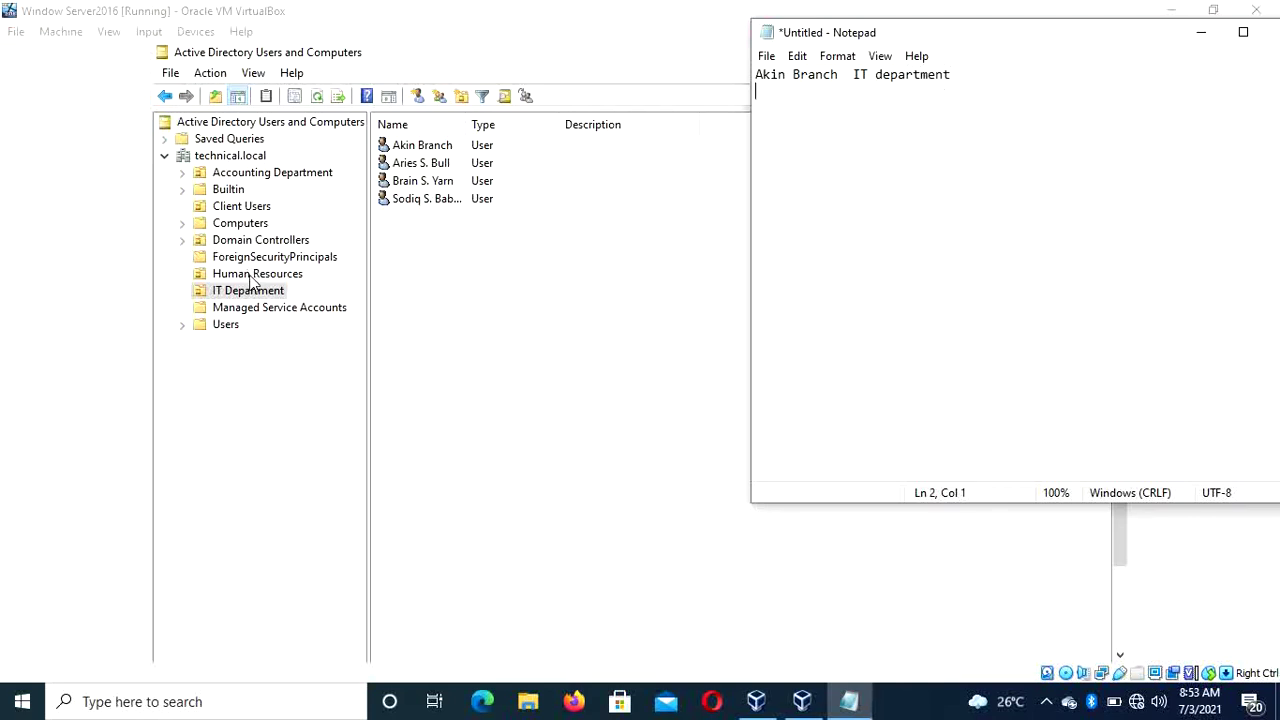
{"action": "left_click_drag", "start_coordinate": [251, 277], "coordinate": [264, 290]}
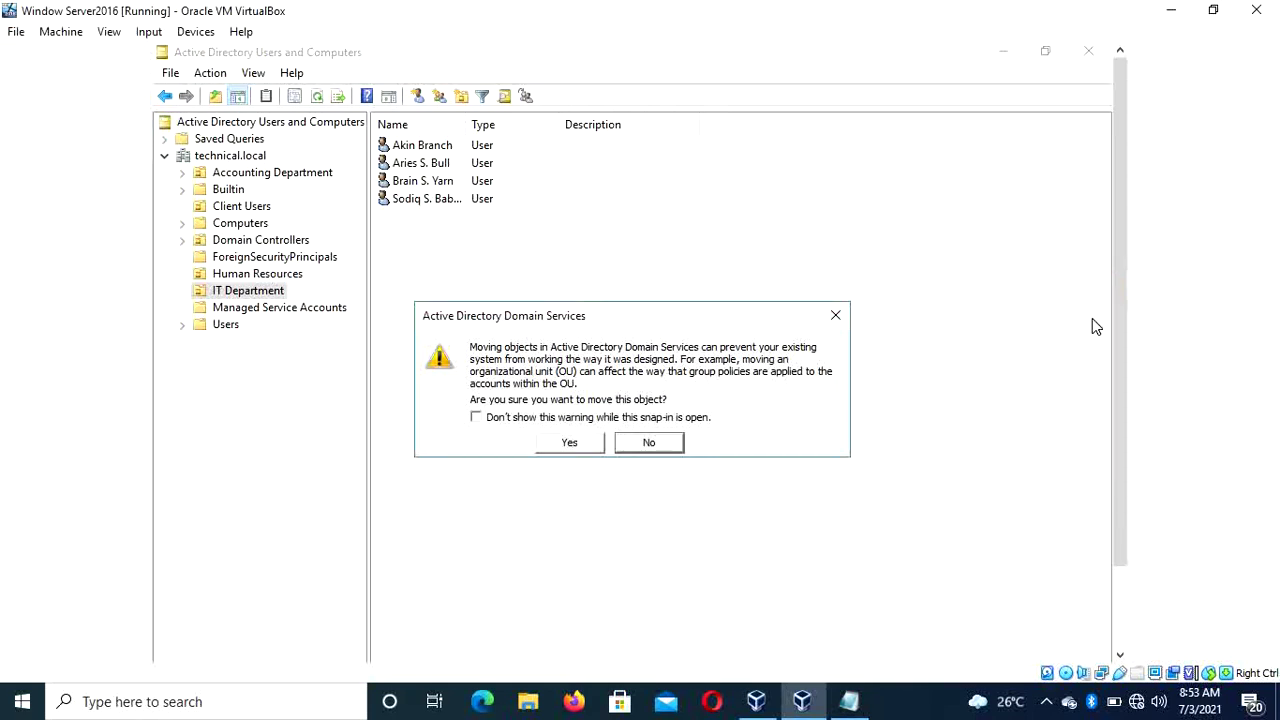
- Cancel the accidental Human Resources move and show the Client Users container's accounts
{"action": "left_click", "coordinate": [834, 318]}
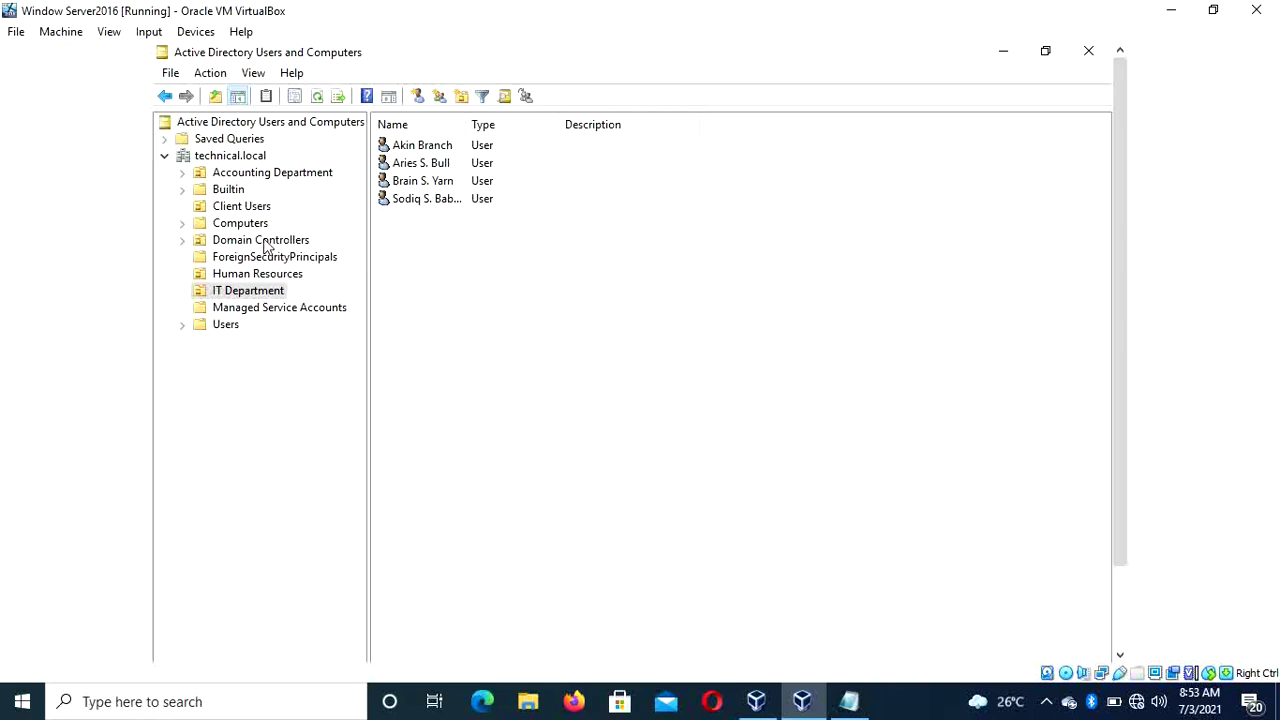
{"action": "left_click", "coordinate": [250, 207]}
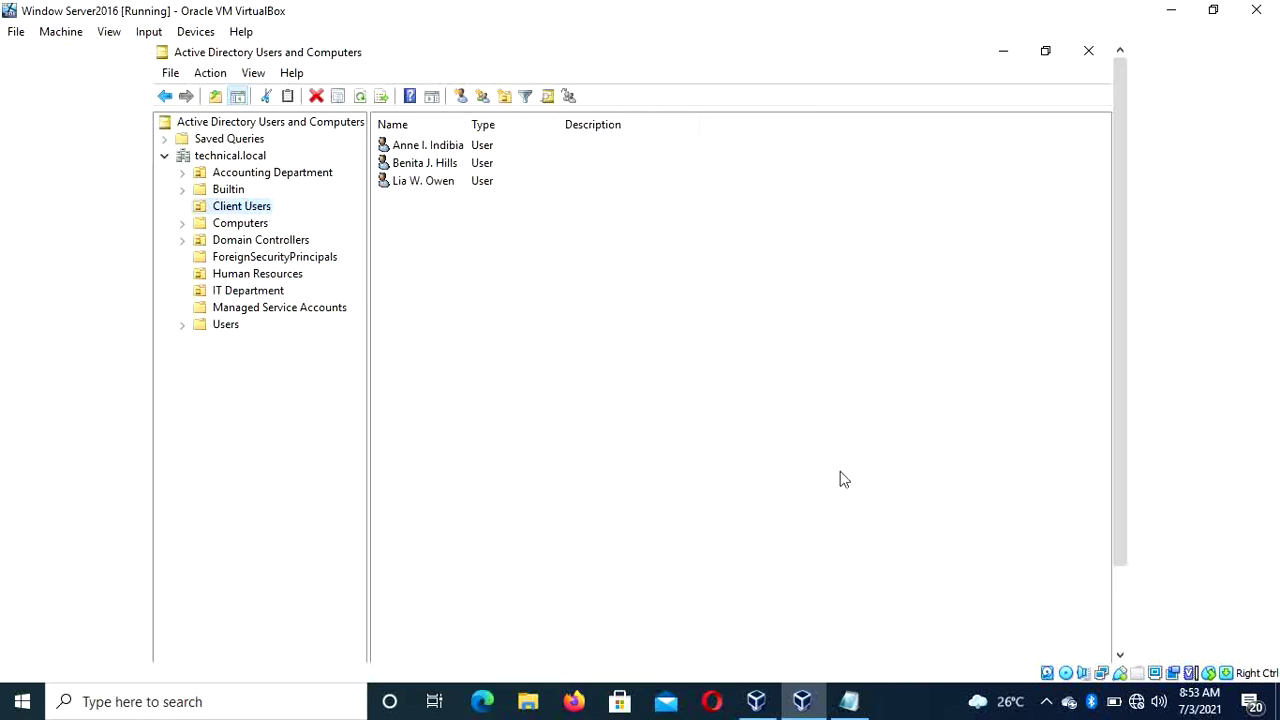
{"action": "left_click", "coordinate": [858, 696]}
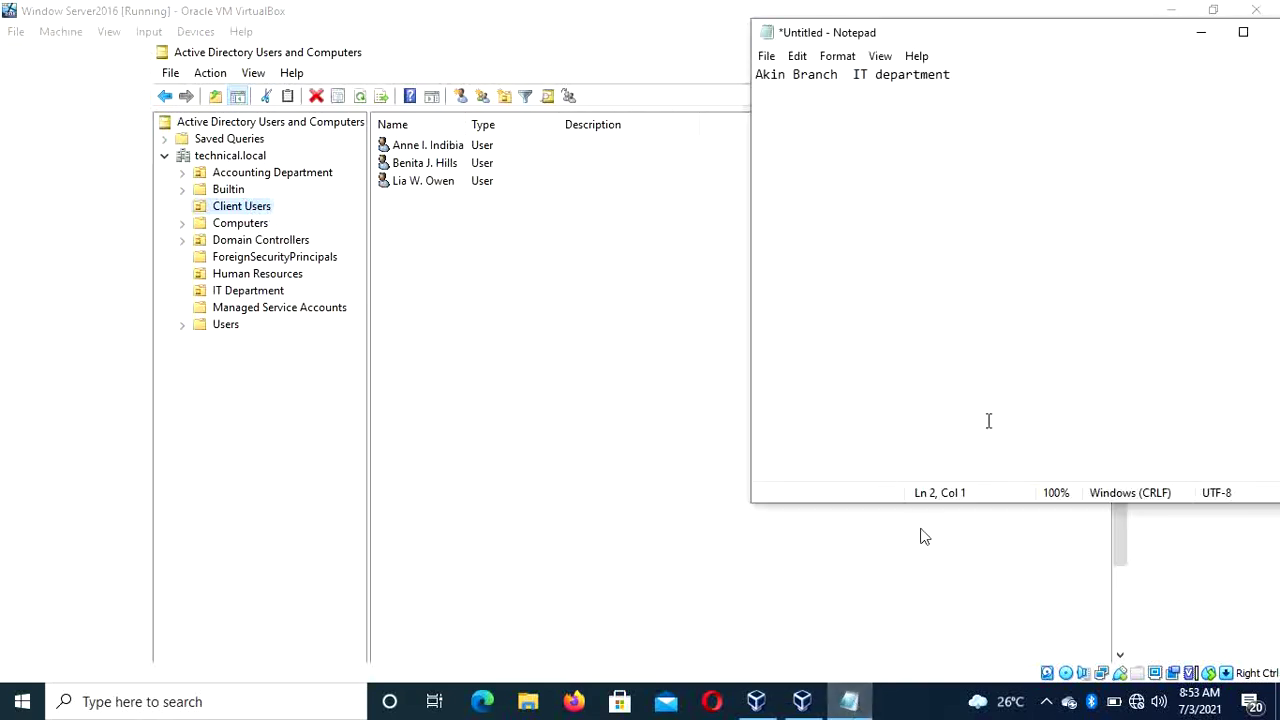
- Add the Client Users account's name with 'Client' as the second note line
{"action": "type", "text": "Benita j. hills"}
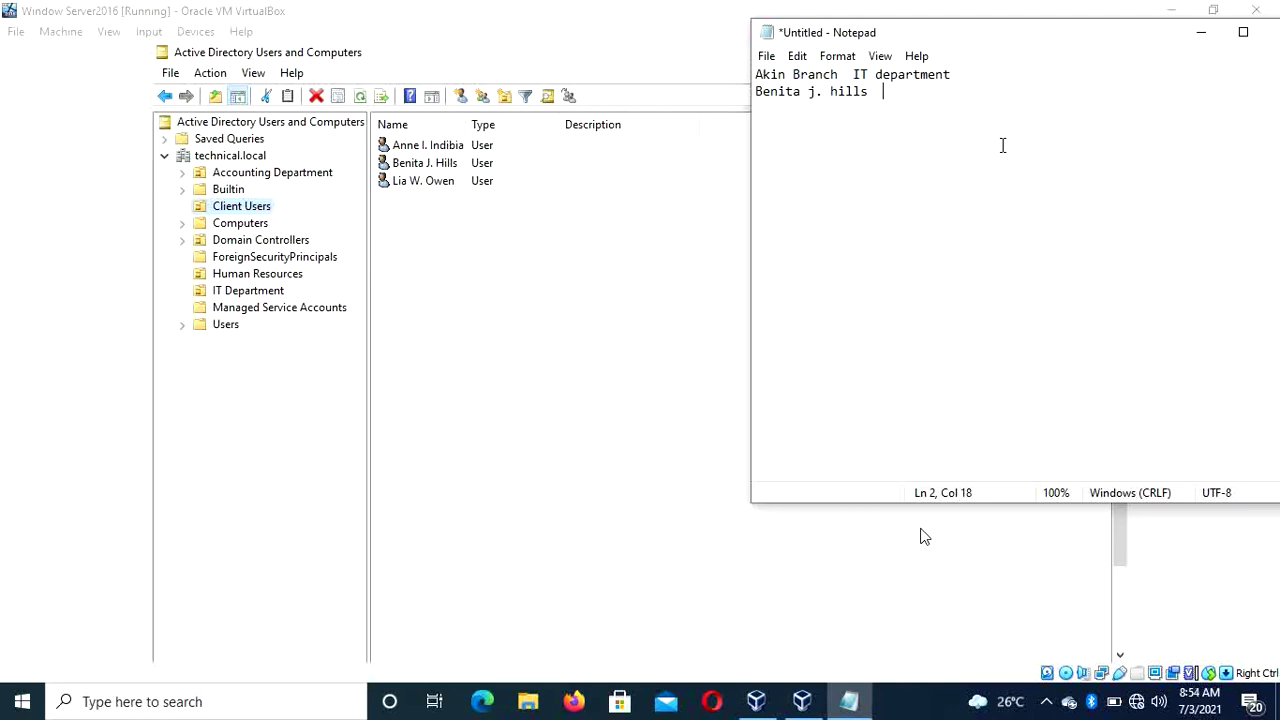
{"action": "type", "text": "Client"}
{"action": "key", "text": "Return"}
{"action": "left_click", "coordinate": [297, 362]}
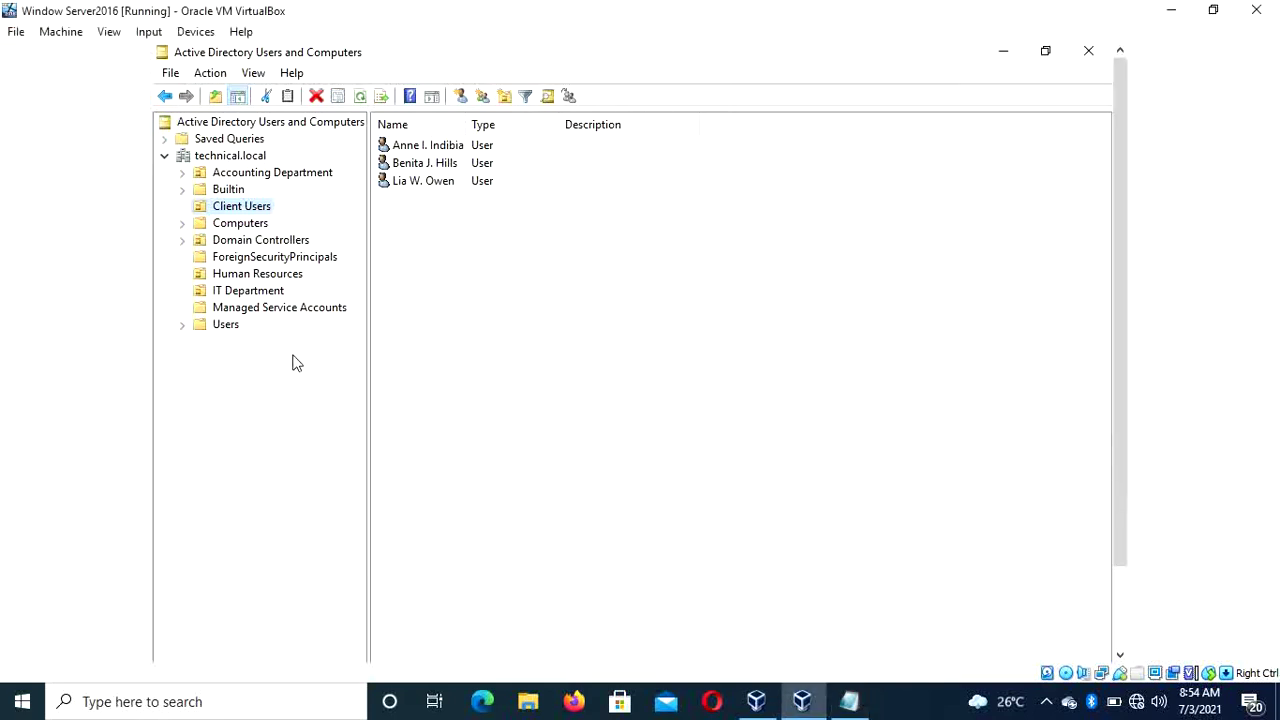
- Show Human Resources' users and write the third user's name on a new Notepad line
{"action": "left_click", "coordinate": [276, 278]}
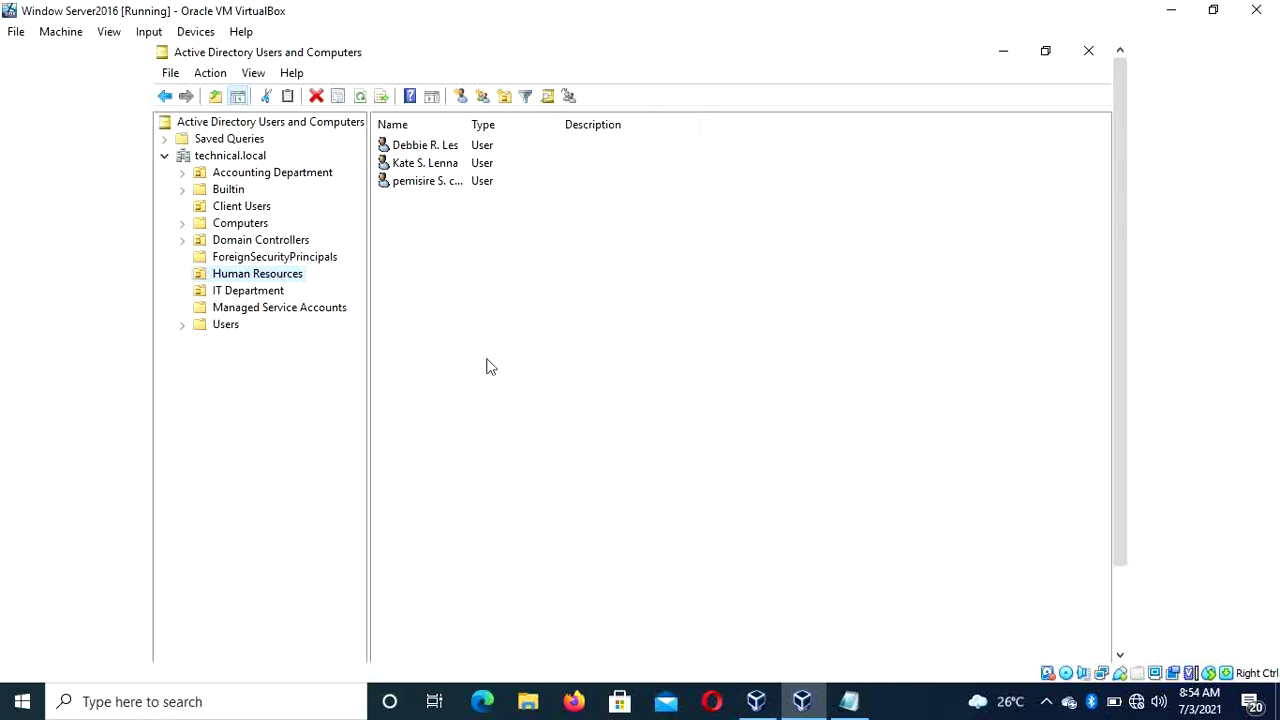
{"action": "left_click", "coordinate": [845, 701]}
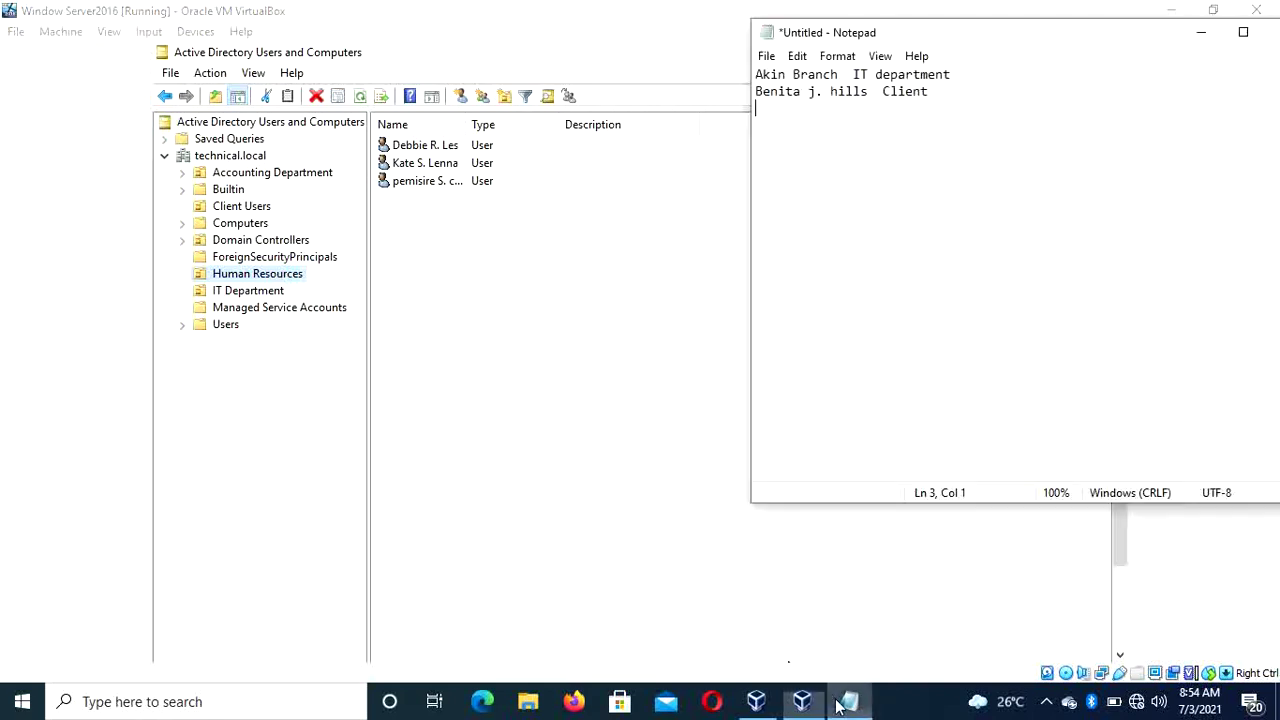
{"action": "type", "text": "P"}
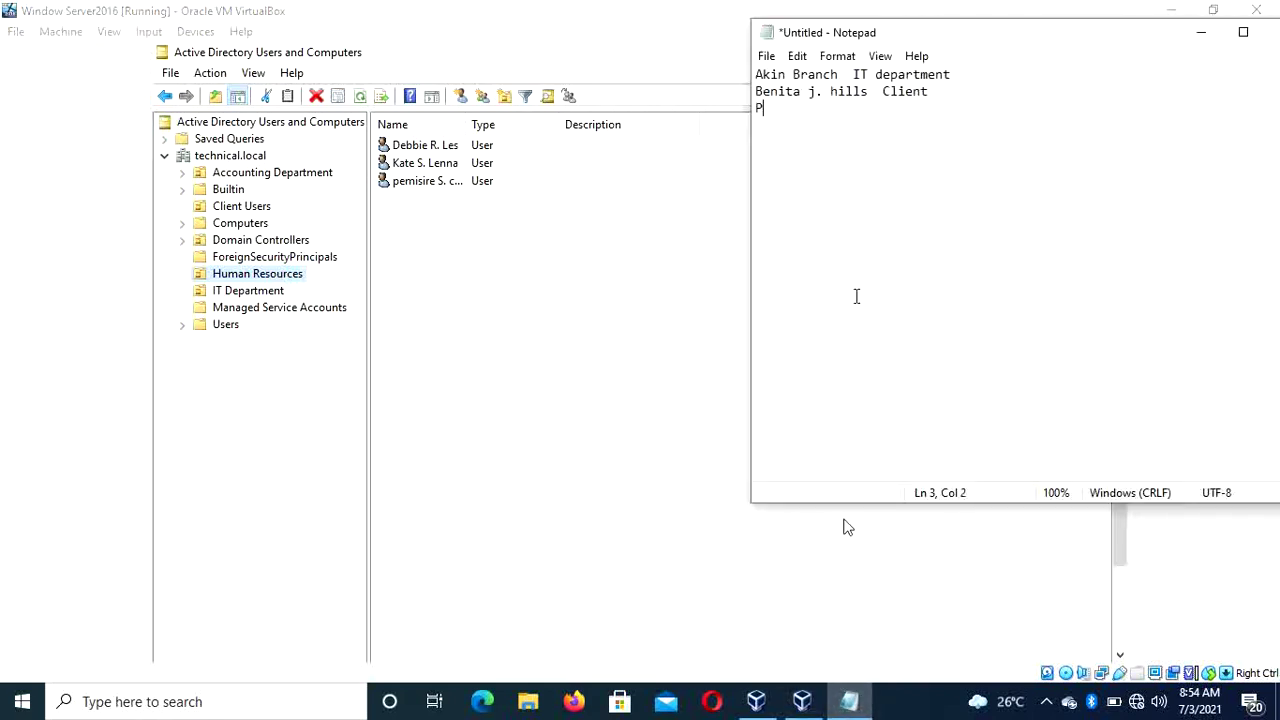
{"action": "type", "text": "emisire S."}
{"action": "left_click_drag", "start_coordinate": [848, 110], "coordinate": [755, 75]}
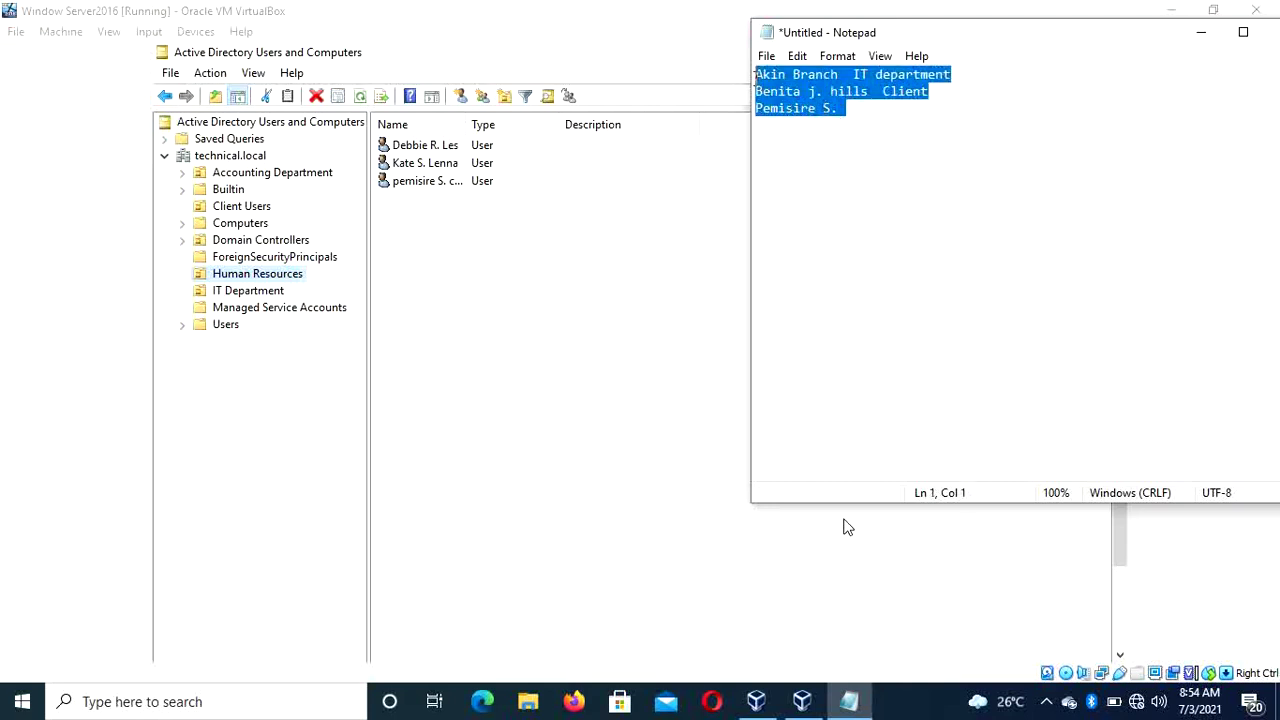
{"action": "left_click", "coordinate": [1008, 214]}
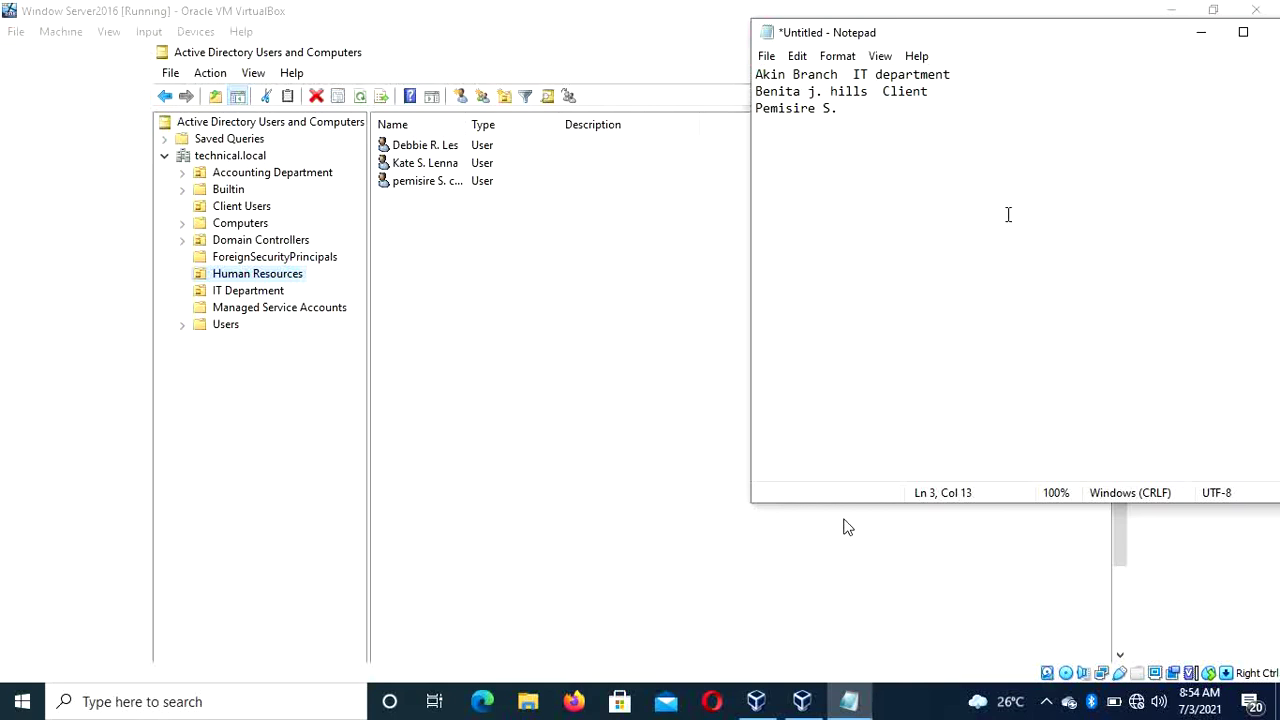
{"action": "key", "text": "Return"}
{"action": "key", "text": "Return"}
{"action": "left_click", "coordinate": [558, 255]}
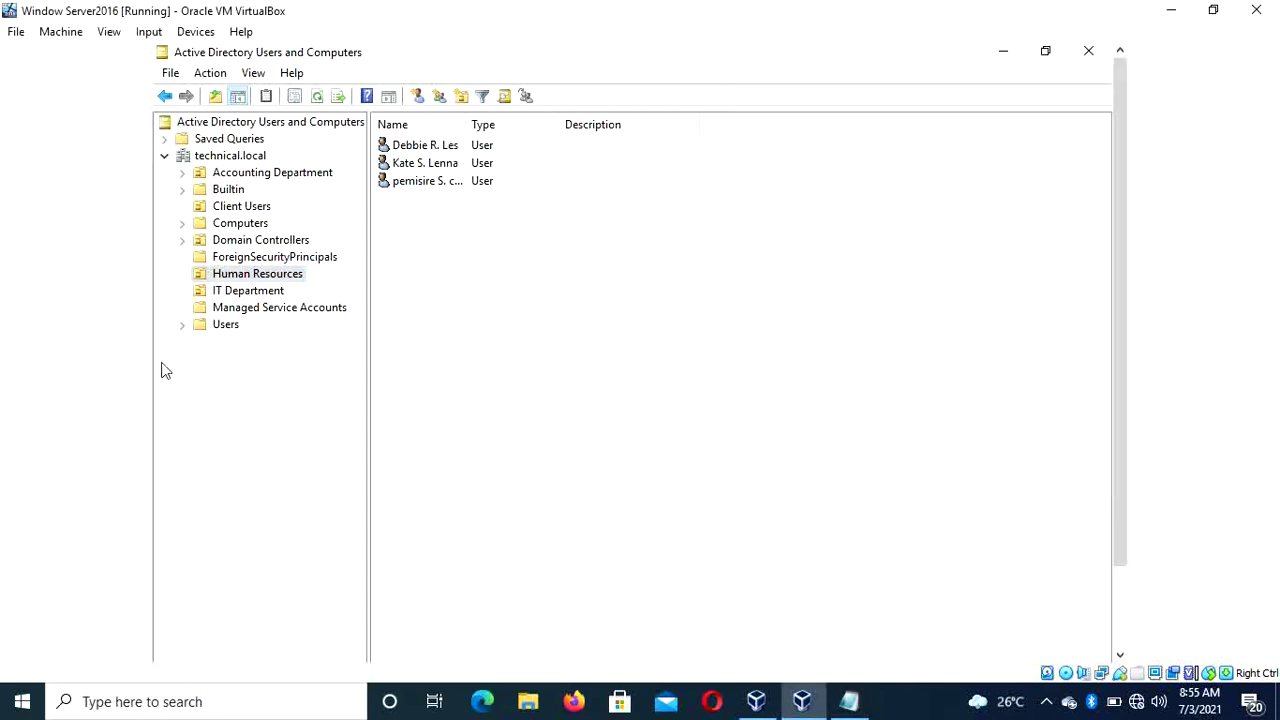
- Open Project Team's properties from Managed Service Accounts and start adding members from its Members tab
{"action": "left_click", "coordinate": [233, 309]}
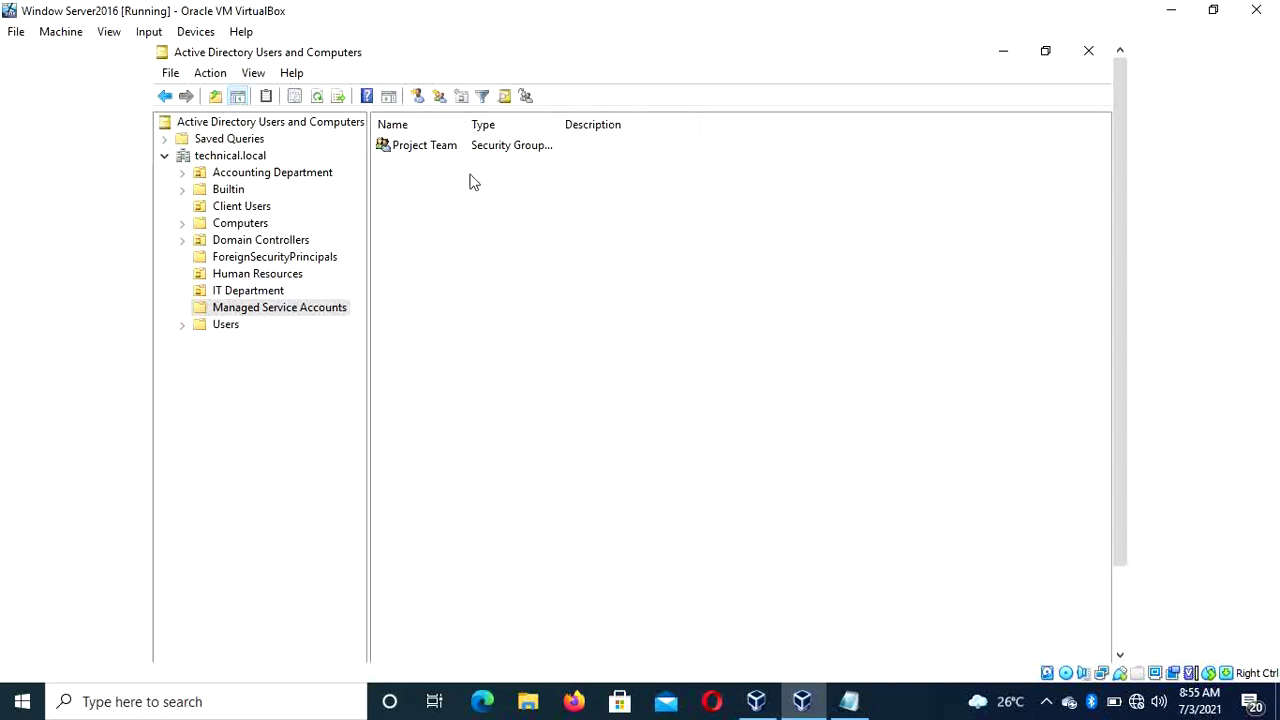
{"action": "double_click", "coordinate": [424, 145]}
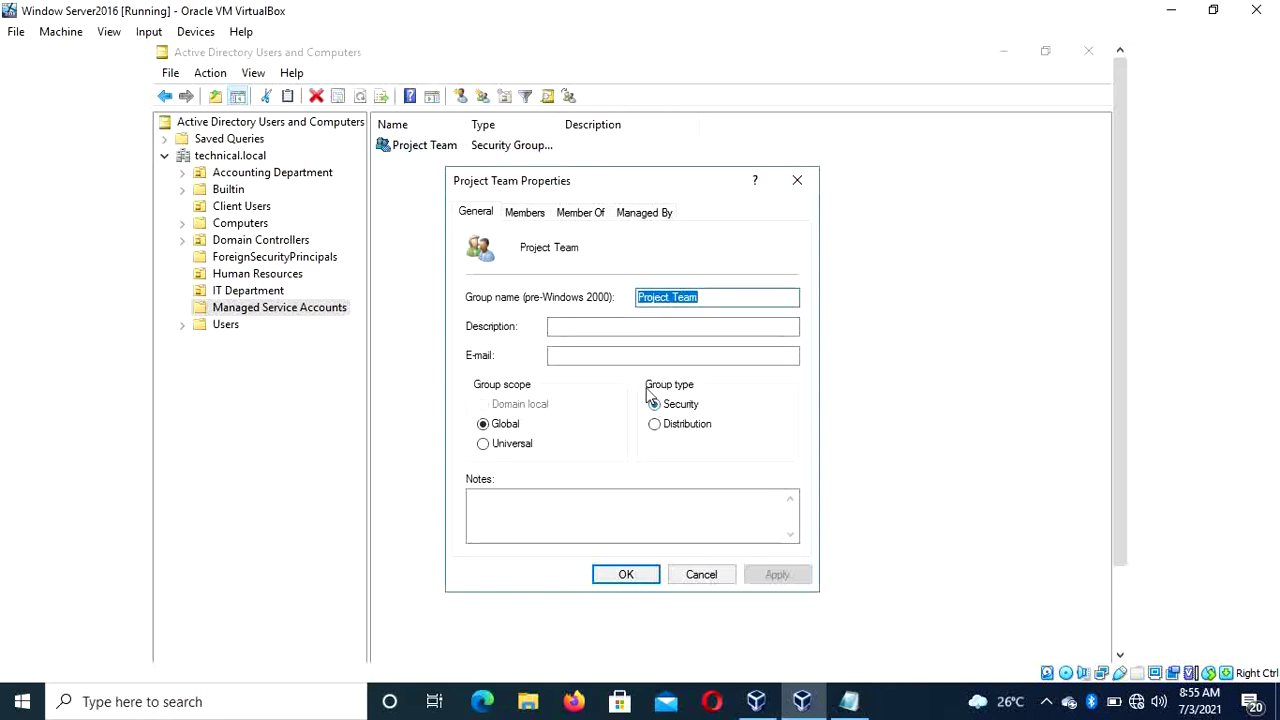
{"action": "left_click", "coordinate": [527, 214]}
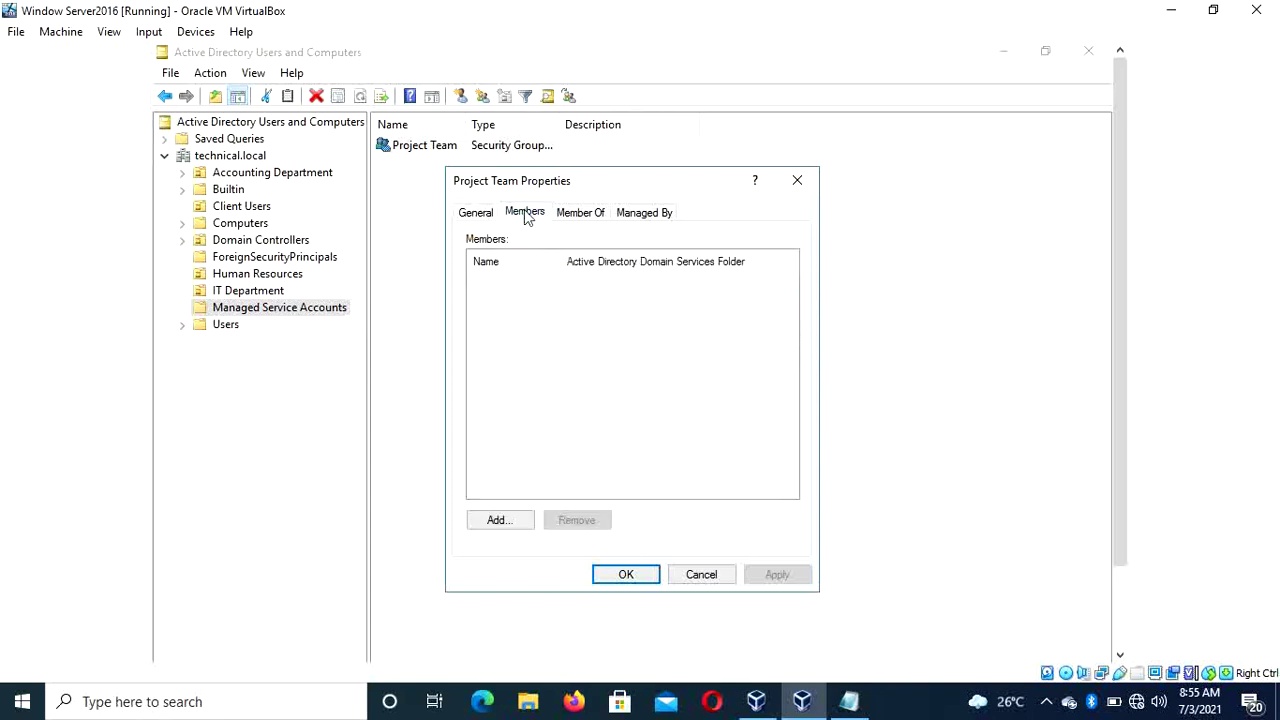
{"action": "left_click", "coordinate": [514, 522]}
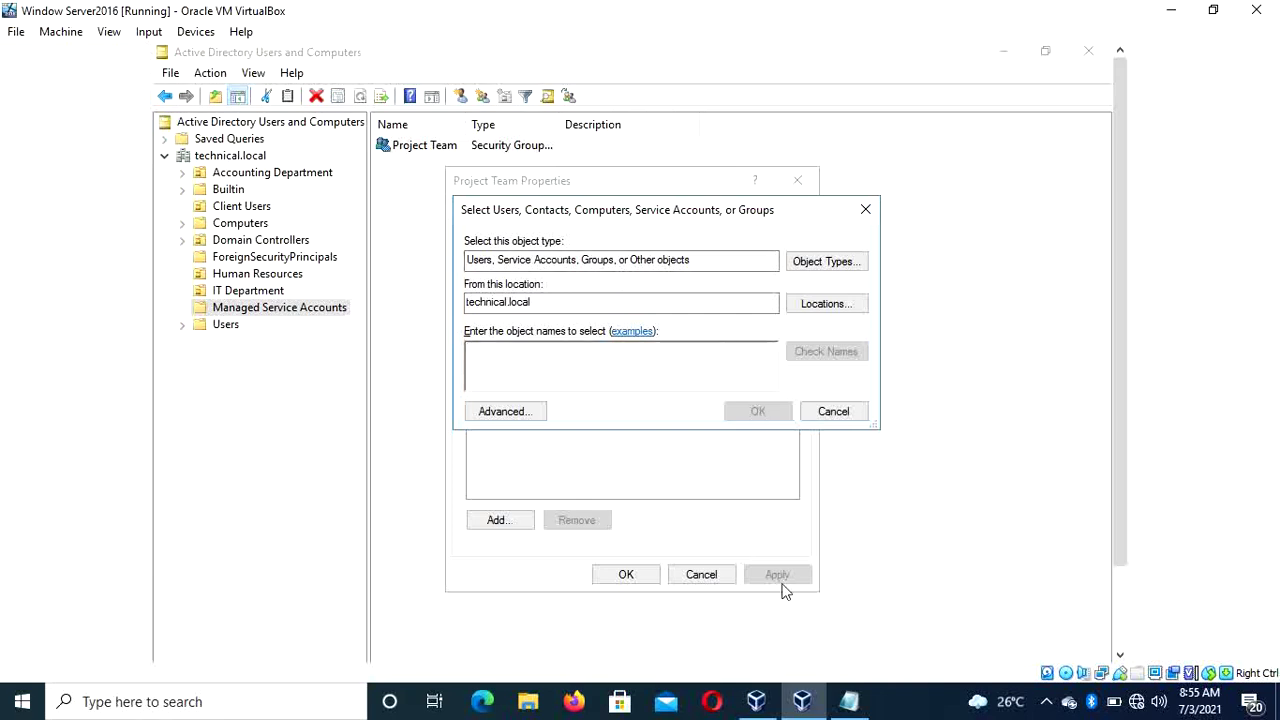
- Enter the IT Department user's first name, resolve it with Check Names, and add them as a member
{"action": "left_click", "coordinate": [849, 701]}
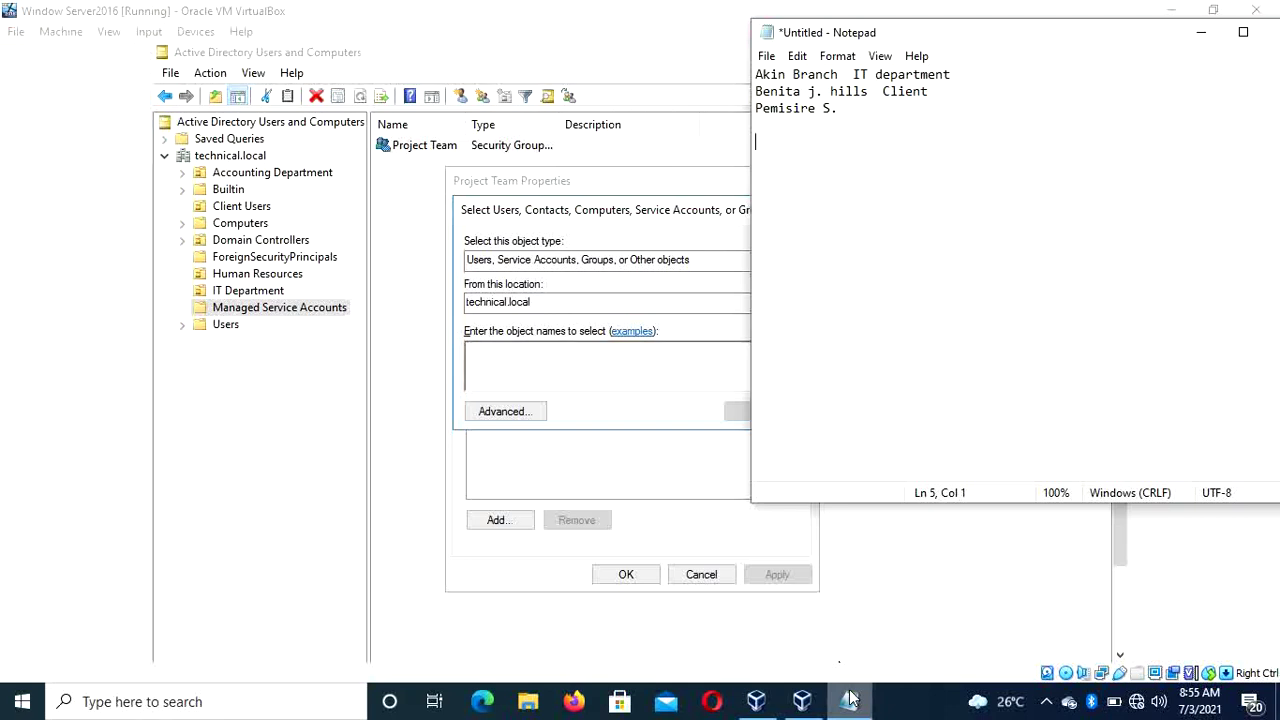
{"action": "type", "text": "A"}
{"action": "key", "text": "BackSpace"}
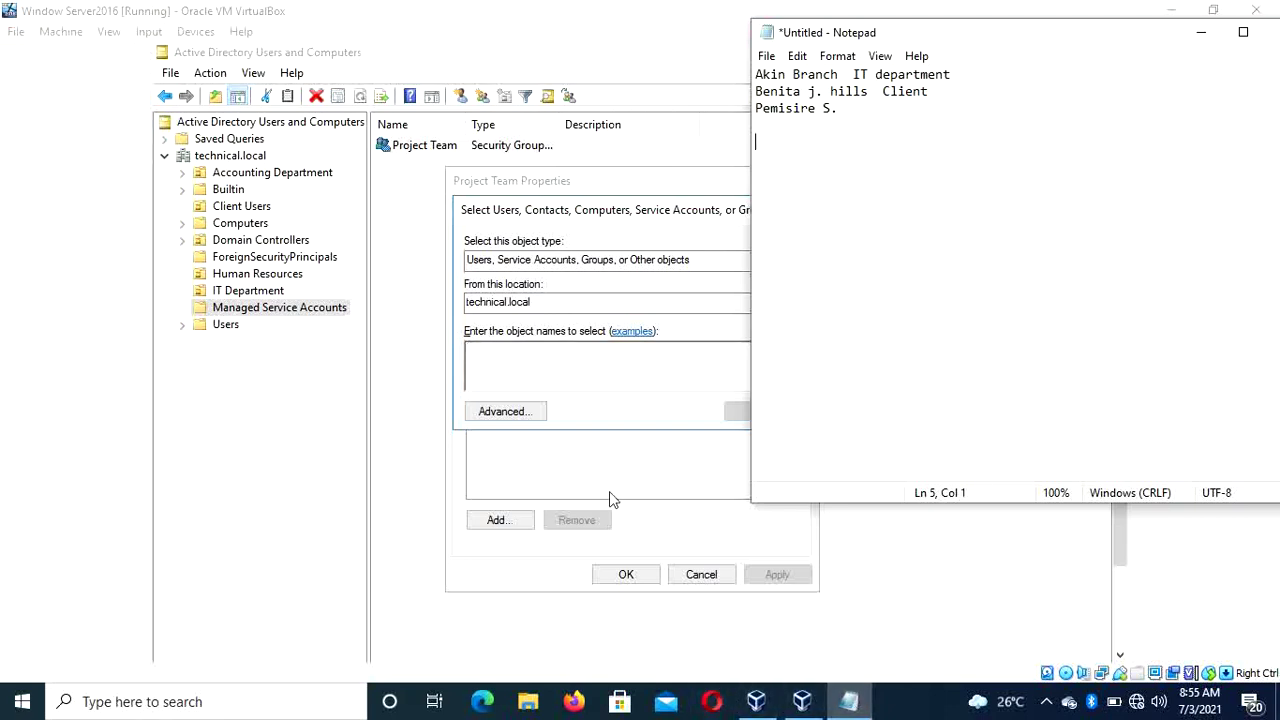
{"action": "left_click", "coordinate": [636, 373]}
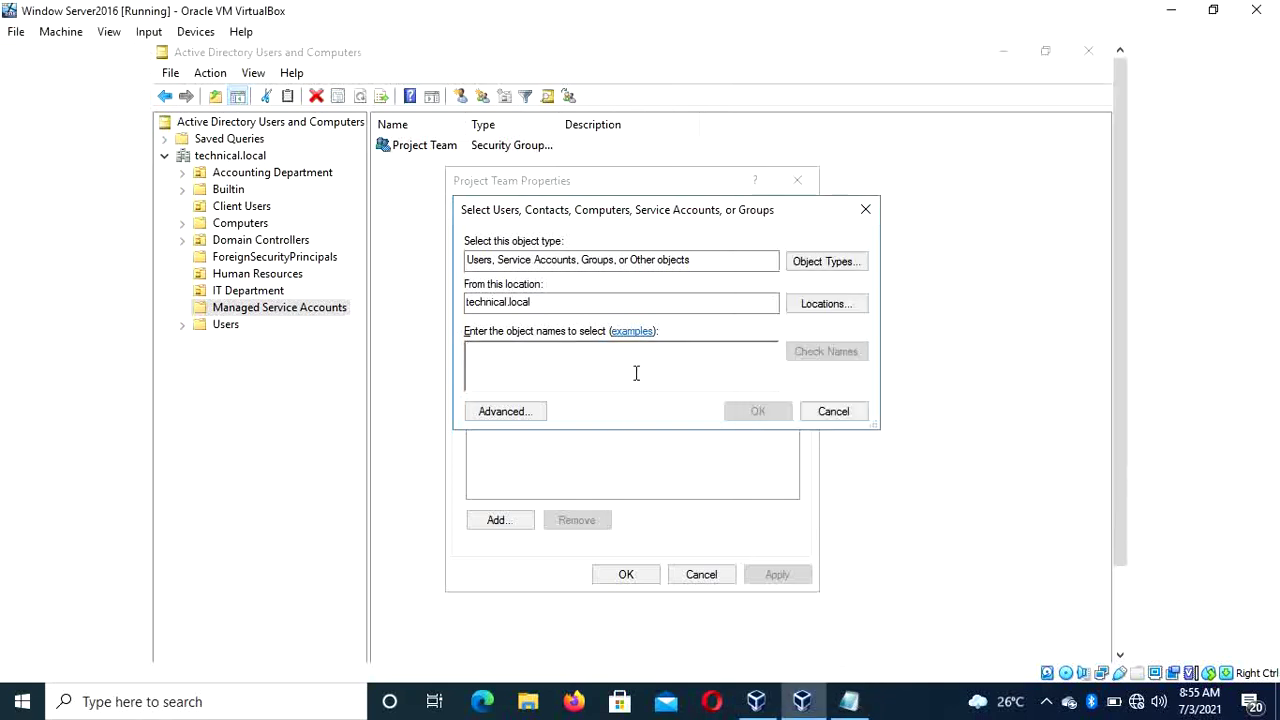
{"action": "type", "text": "Akin"}
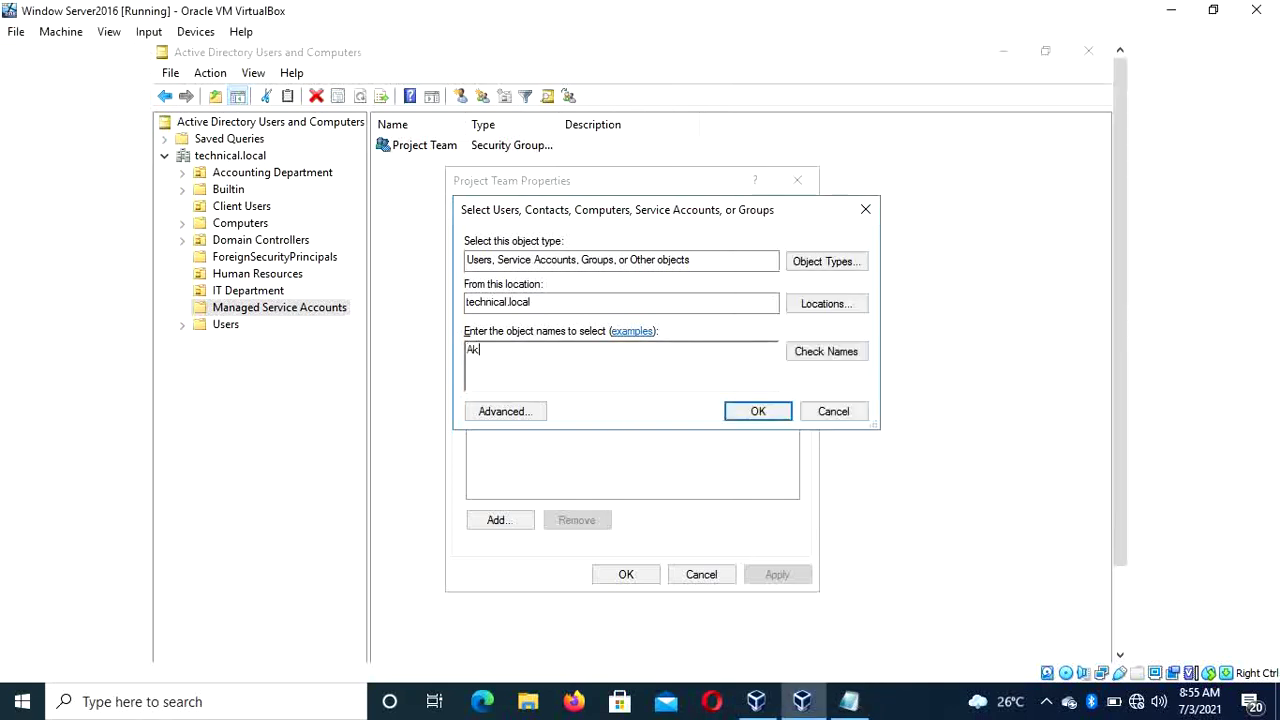
{"action": "left_click", "coordinate": [823, 355]}
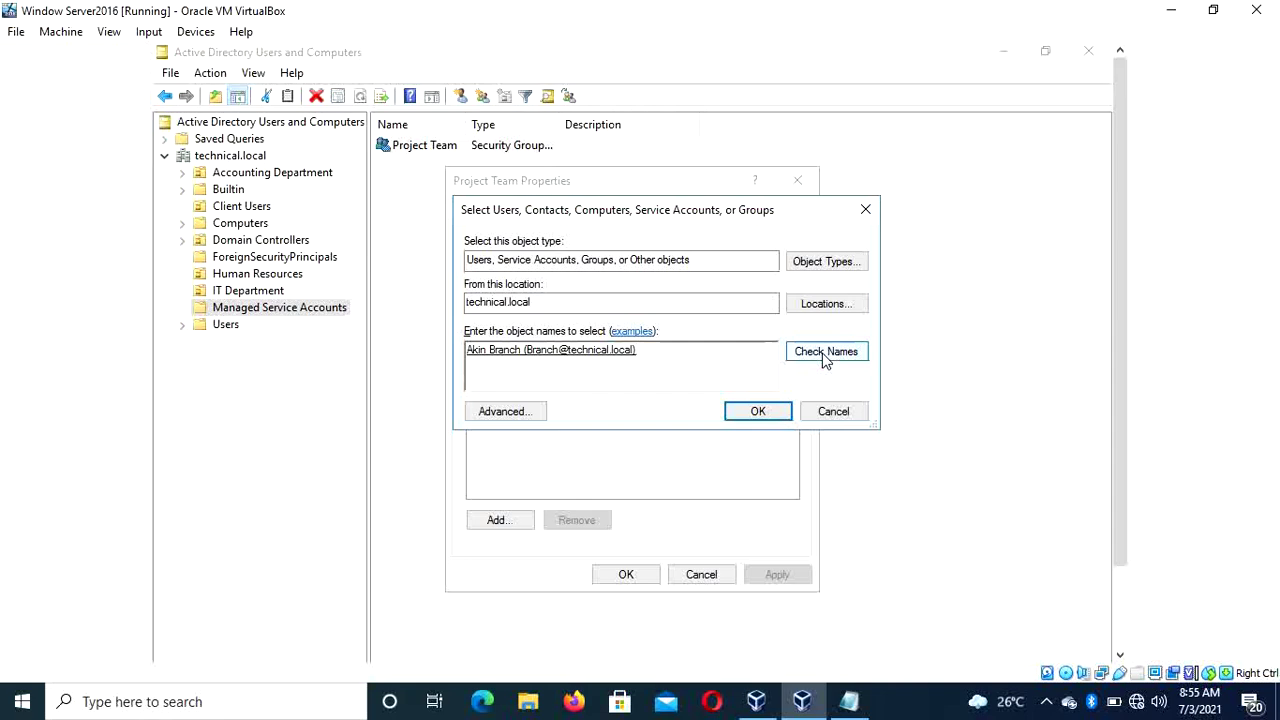
{"action": "left_click", "coordinate": [756, 412]}
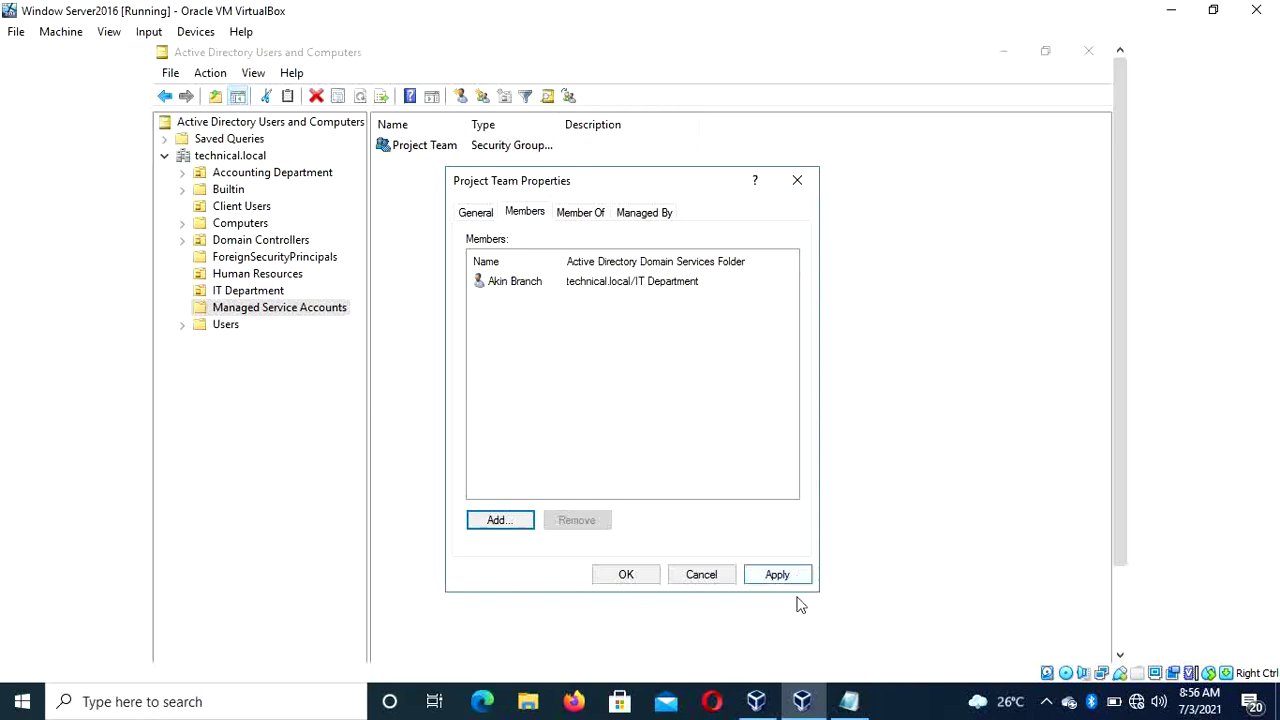
- Look up and select the Client Users account's name in the Notepad note
{"action": "left_click", "coordinate": [848, 699]}
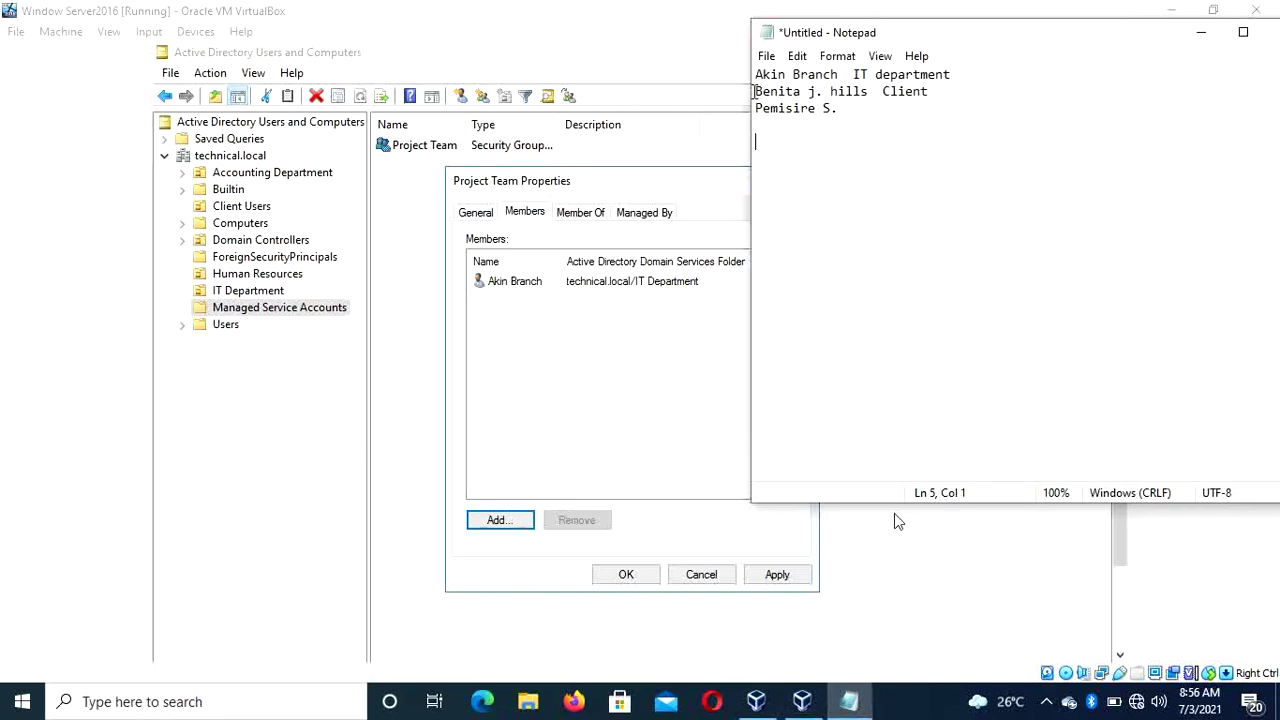
{"action": "left_click_drag", "start_coordinate": [950, 74], "coordinate": [830, 91]}
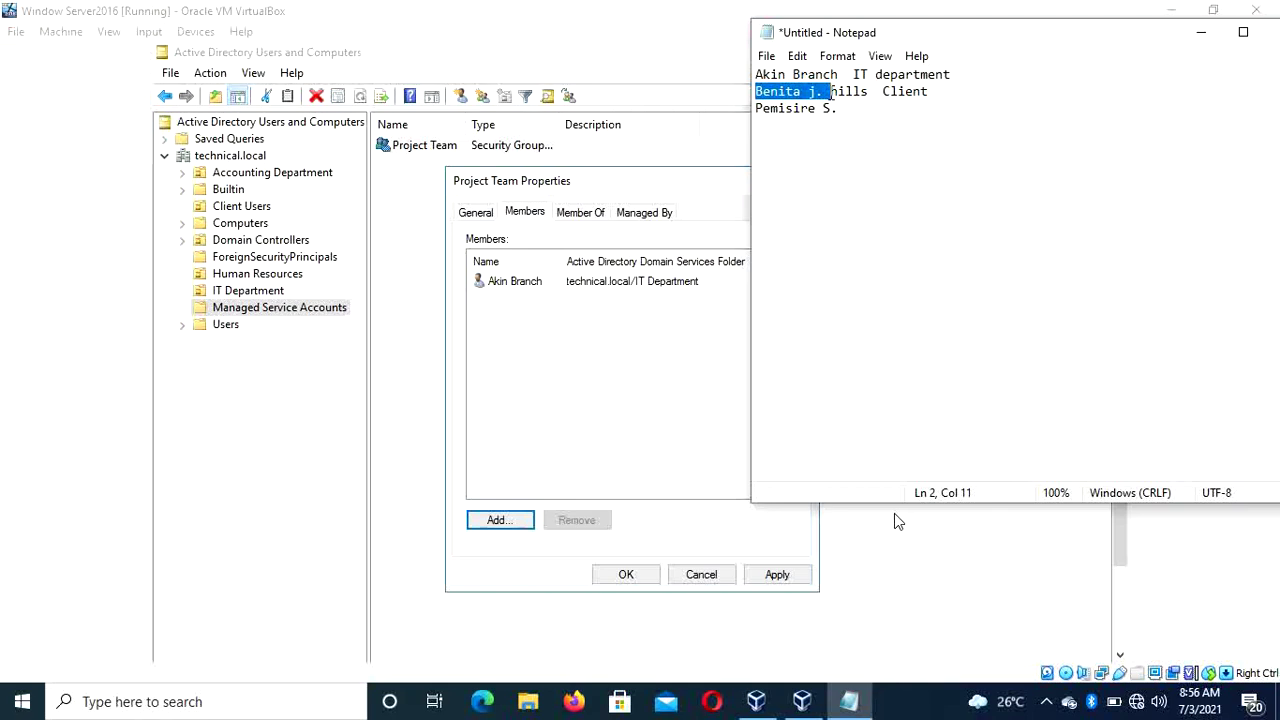
{"action": "mouse_move", "coordinate": [830, 91]}
{"action": "left_mouse_down"}
{"action": "mouse_move", "coordinate": [865, 108]}
{"action": "mouse_move", "coordinate": [937, 95]}
{"action": "mouse_move", "coordinate": [826, 98]}
{"action": "left_mouse_up"}
{"action": "left_click", "coordinate": [589, 406]}
- Type 'benita' in the Add picker, resolve it with Check Names, and add the user
{"action": "left_click", "coordinate": [508, 519]}
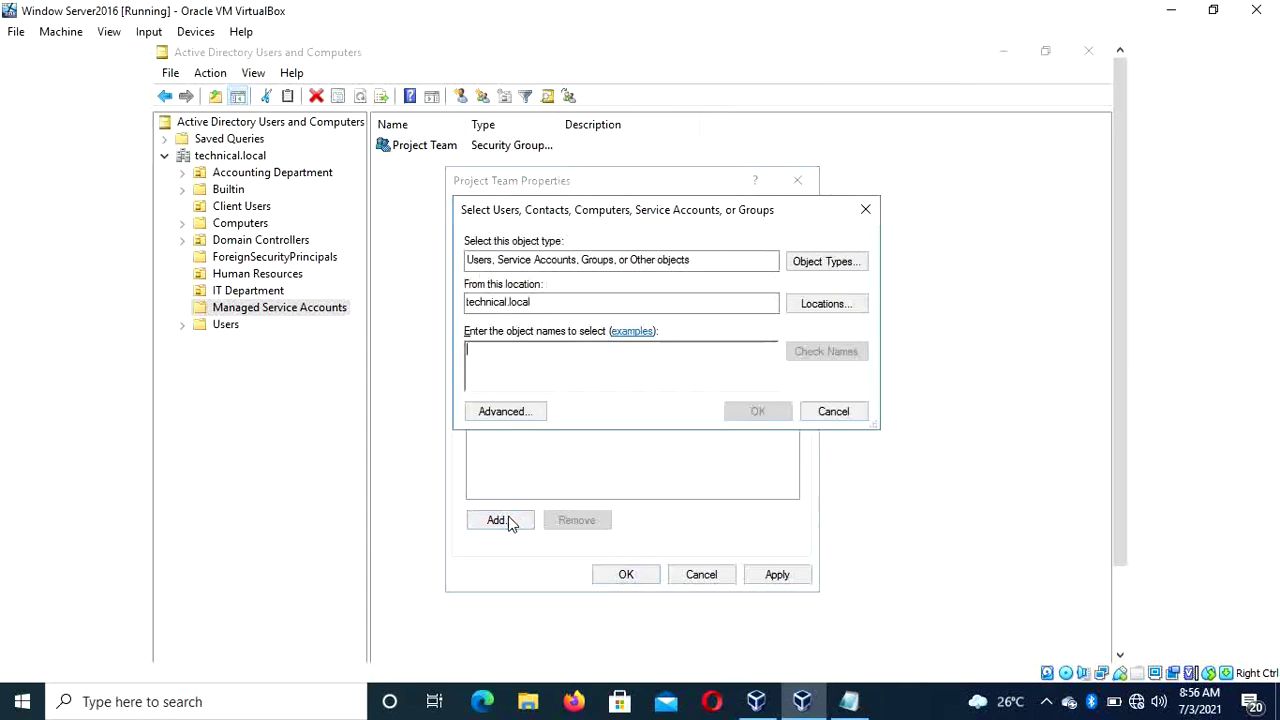
{"action": "right_click", "coordinate": [552, 389]}
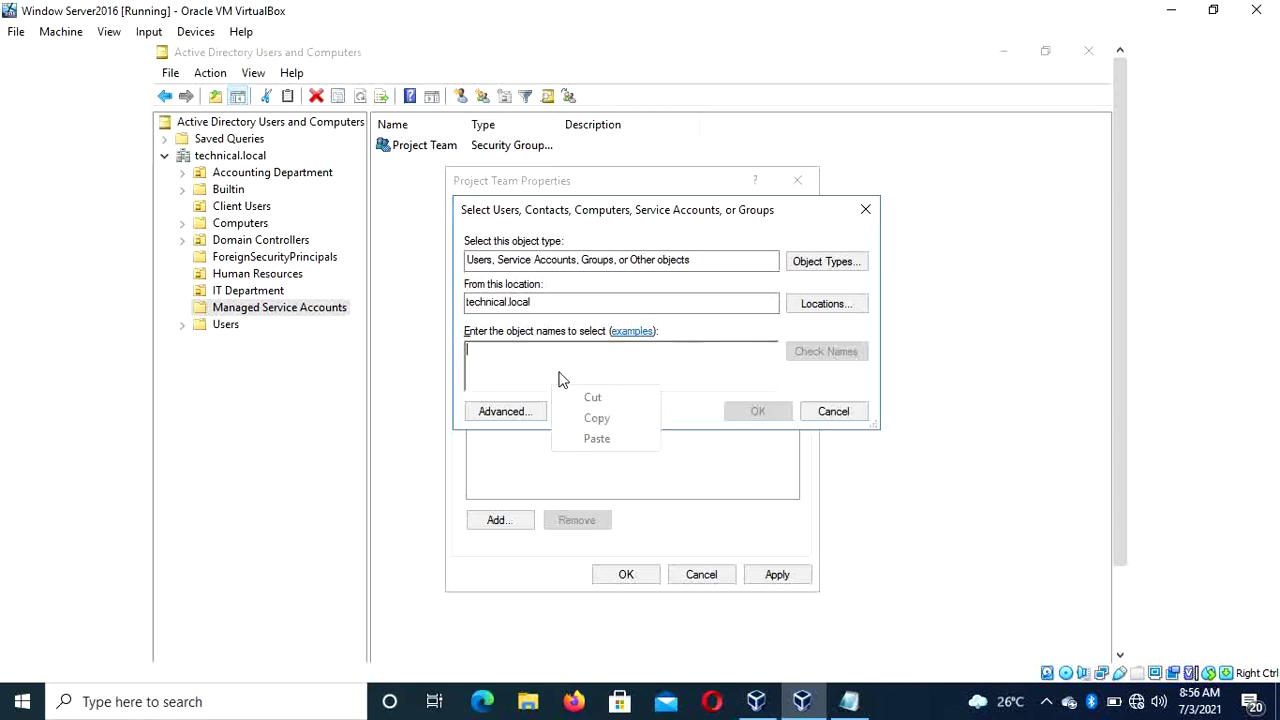
{"action": "left_click", "coordinate": [557, 371]}
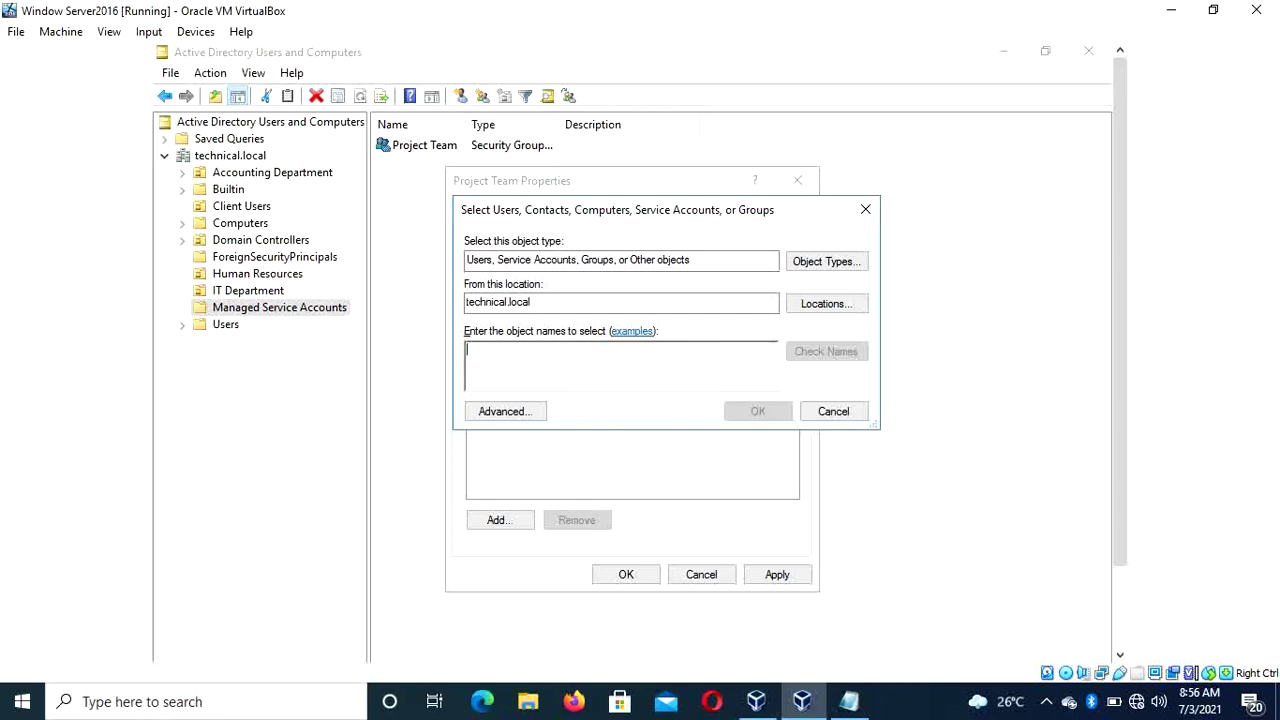
{"action": "type", "text": "benita"}
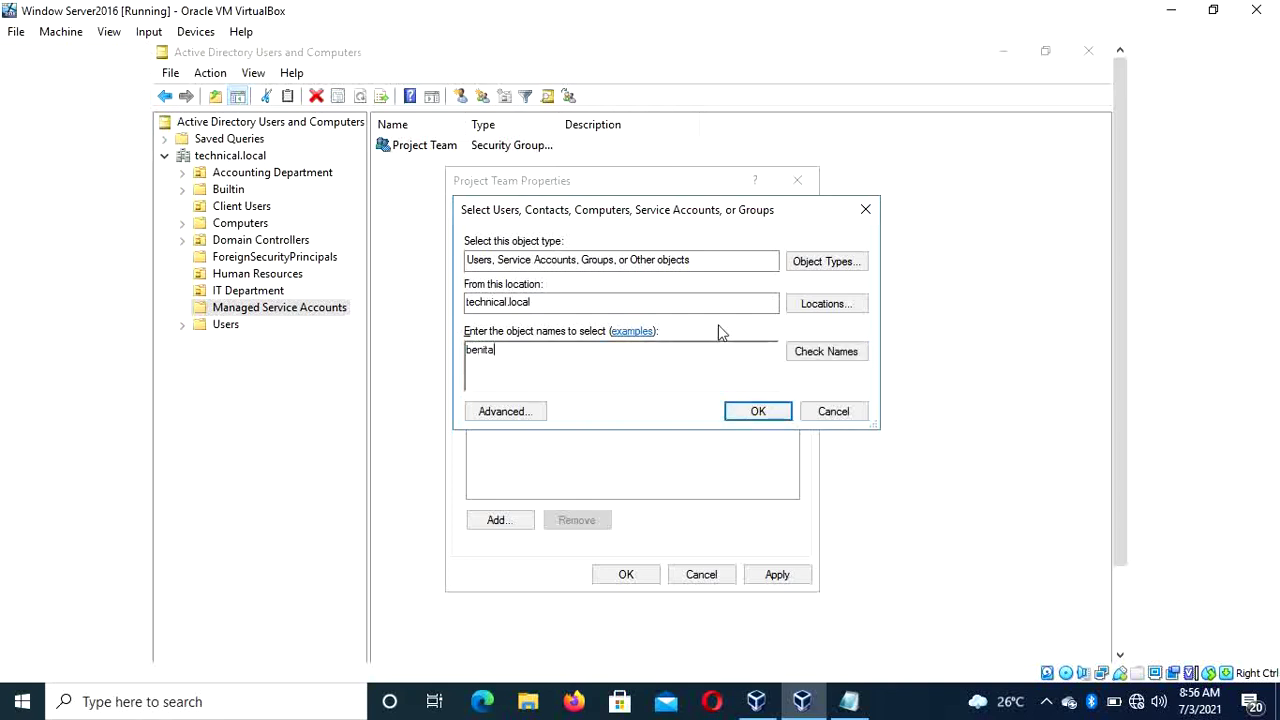
{"action": "left_click", "coordinate": [810, 352]}
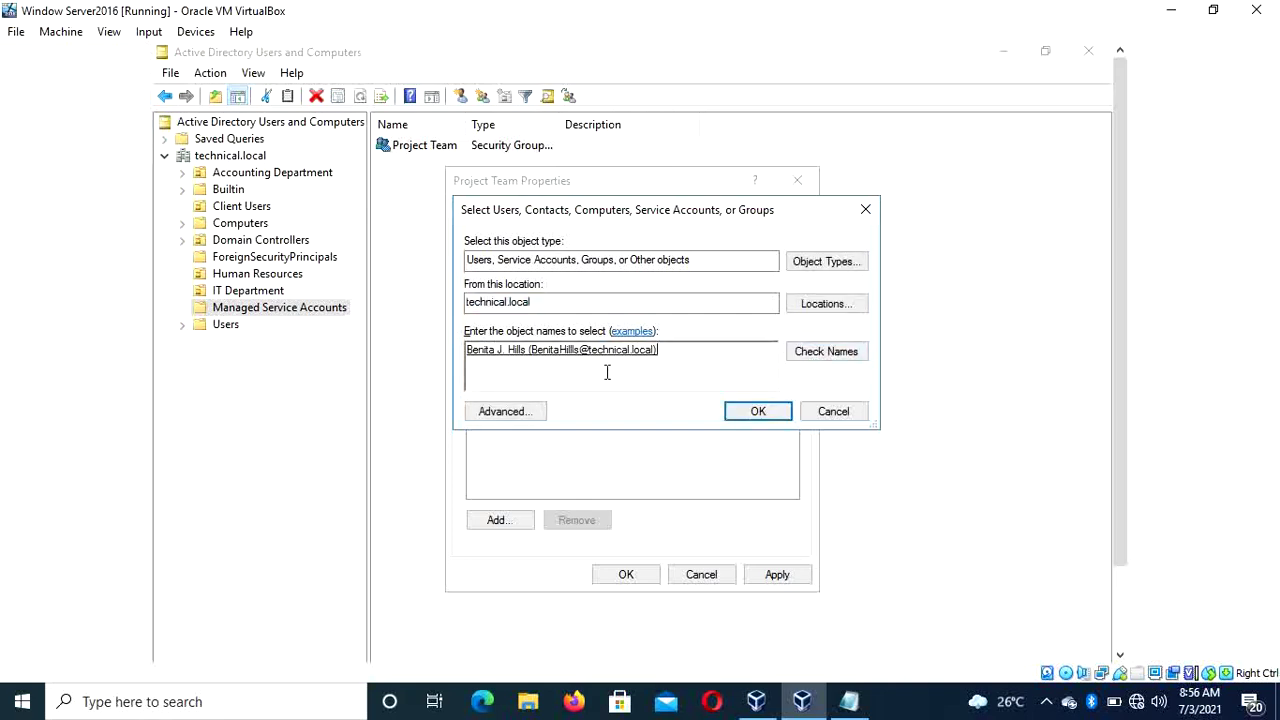
{"action": "left_click", "coordinate": [753, 413]}
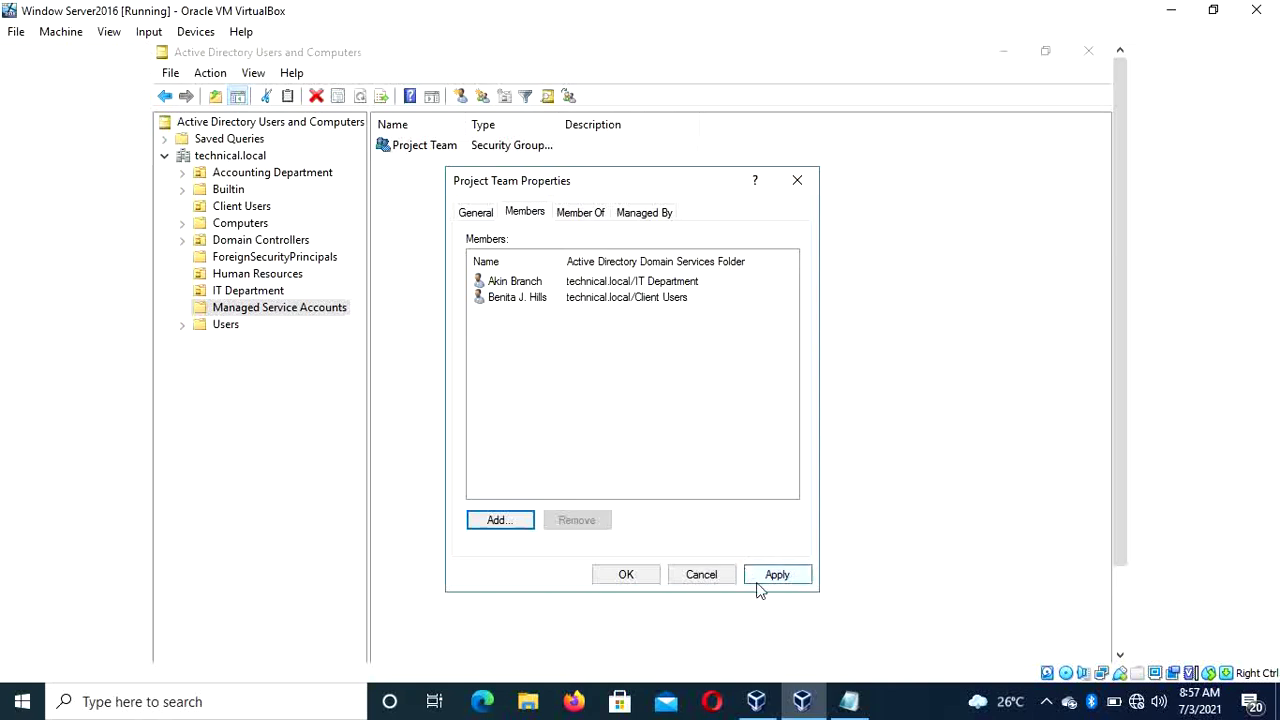
{"action": "left_click", "coordinate": [849, 701]}
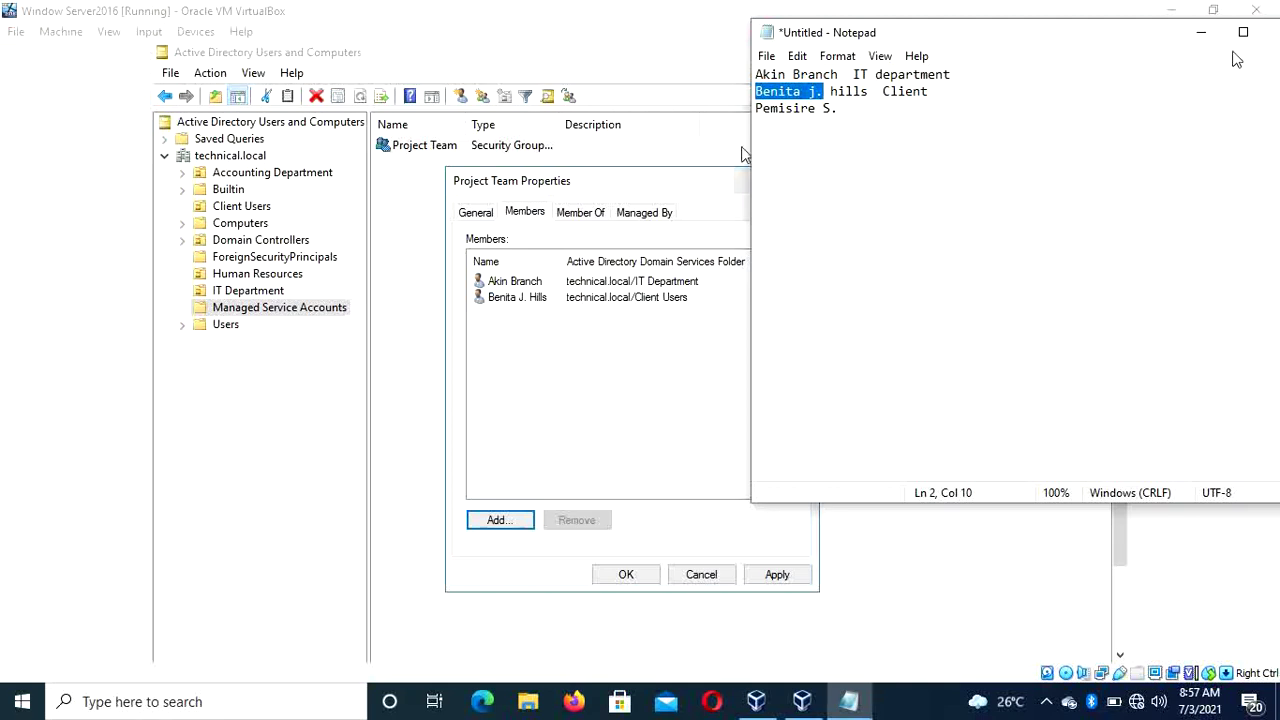
{"action": "left_click", "coordinate": [1201, 32]}
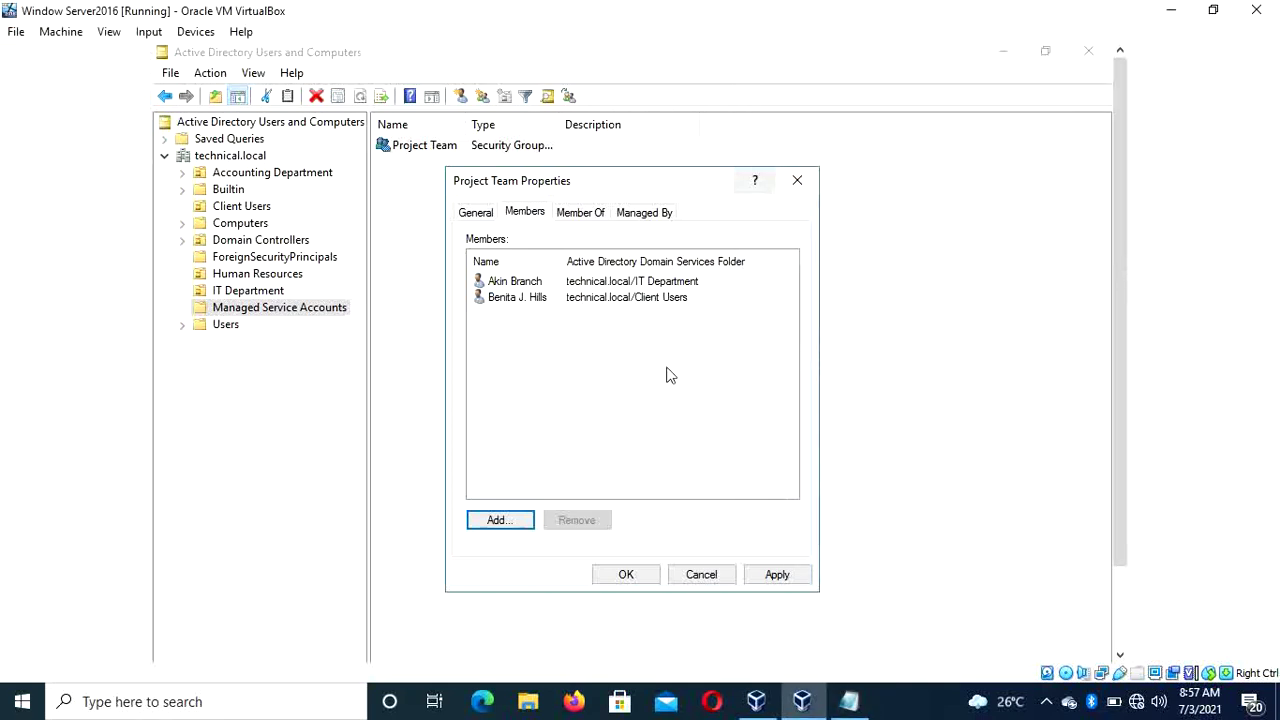
{"action": "left_click", "coordinate": [492, 526]}
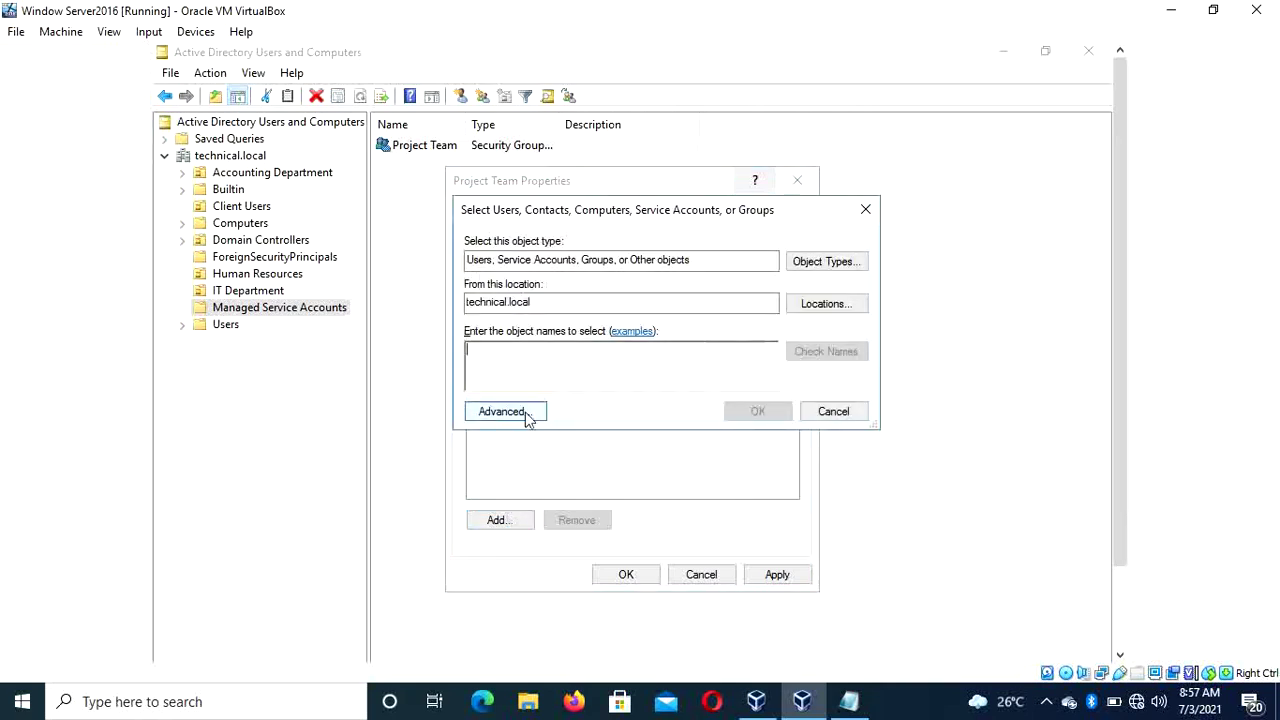
{"action": "type", "text": "pe"}
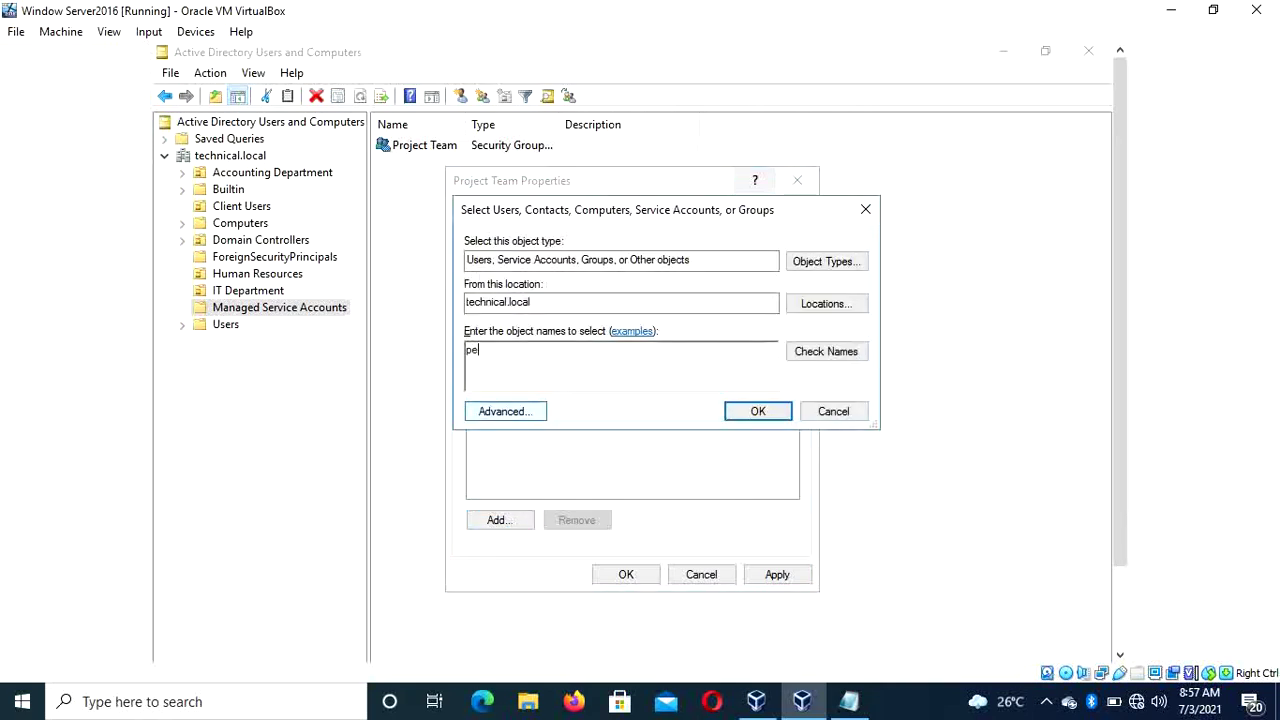
{"action": "type", "text": "misire"}
{"action": "left_click", "coordinate": [771, 416]}
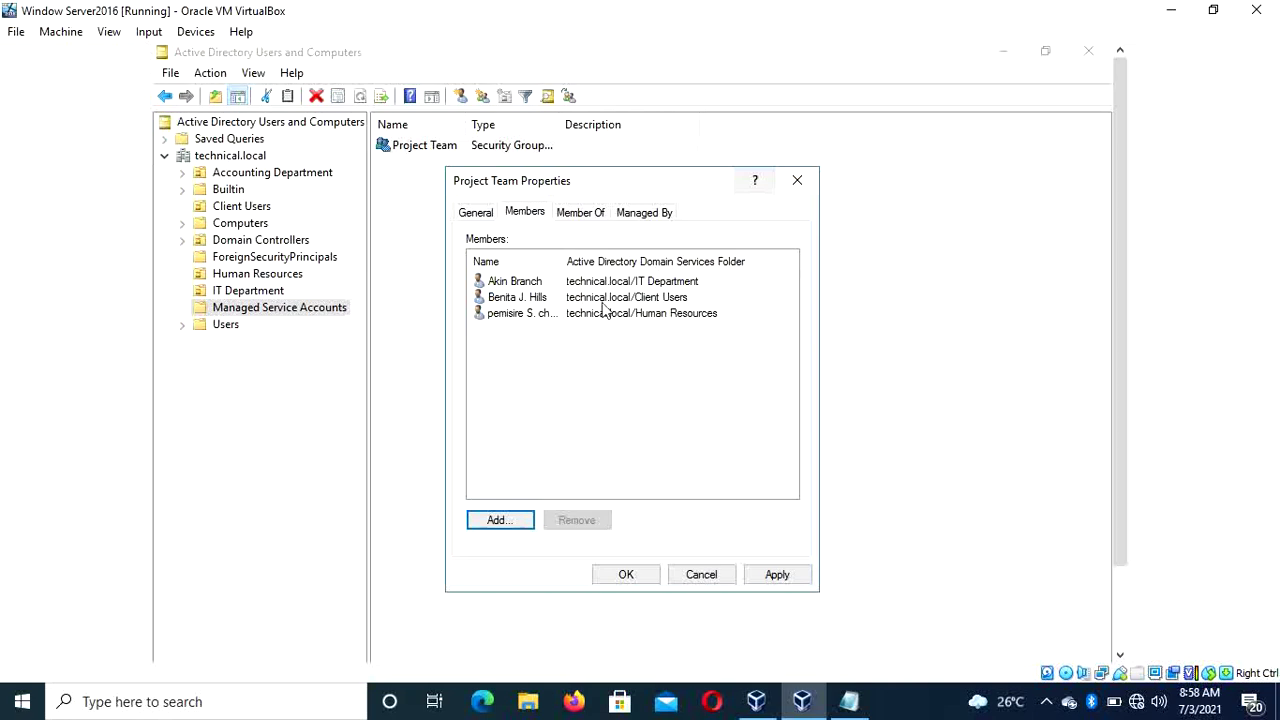
- Review the Member Of and Managed By tabs, then apply and save Project Team's three new members
{"action": "left_click", "coordinate": [580, 218]}
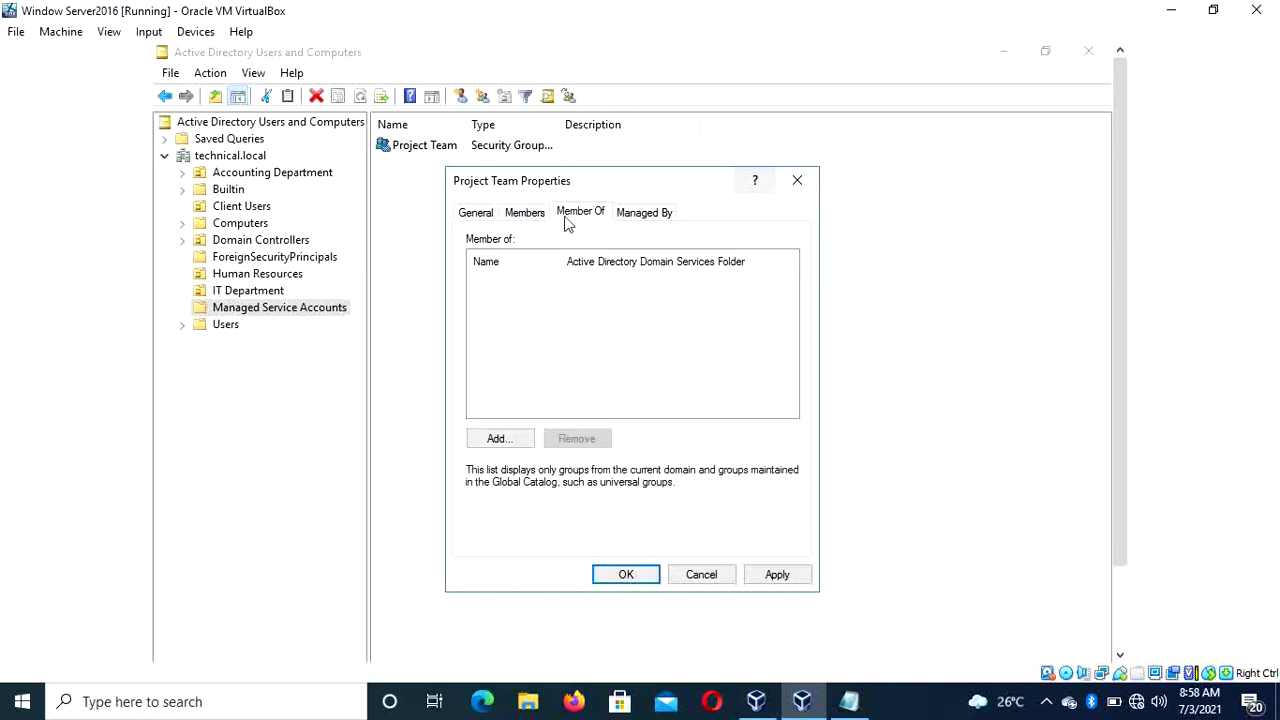
{"action": "left_click", "coordinate": [629, 218]}
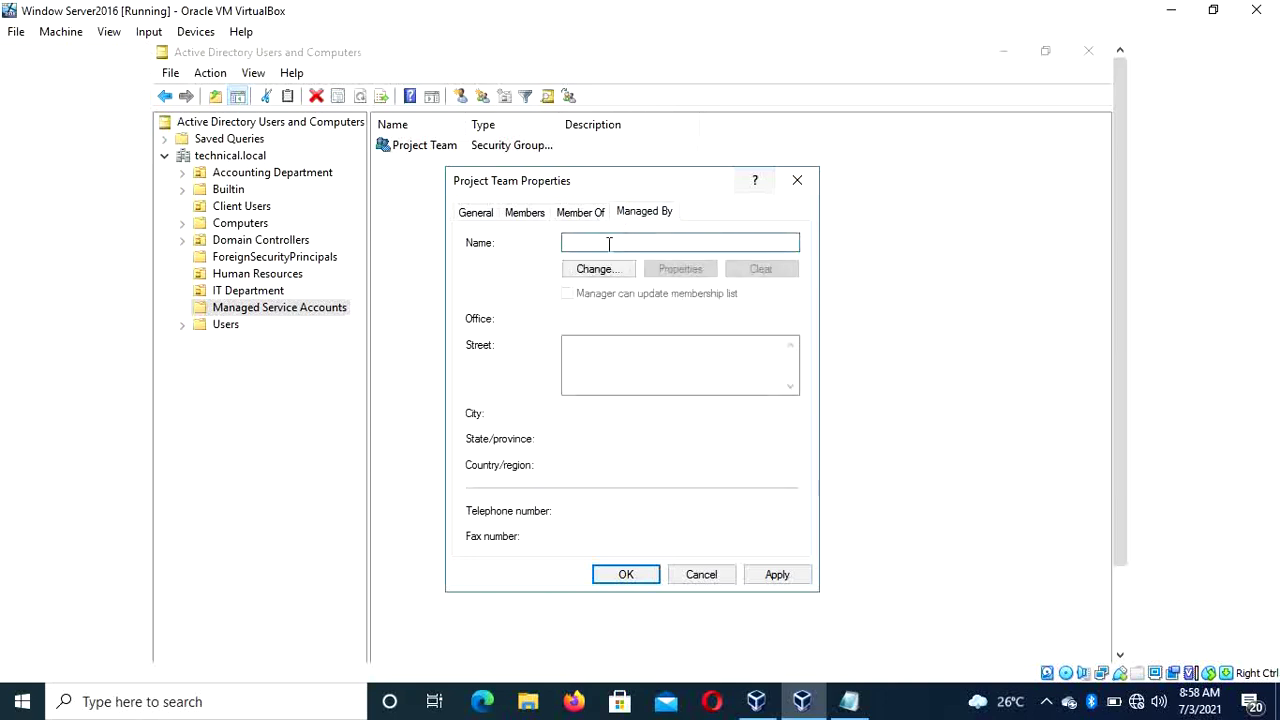
{"action": "left_click", "coordinate": [530, 212]}
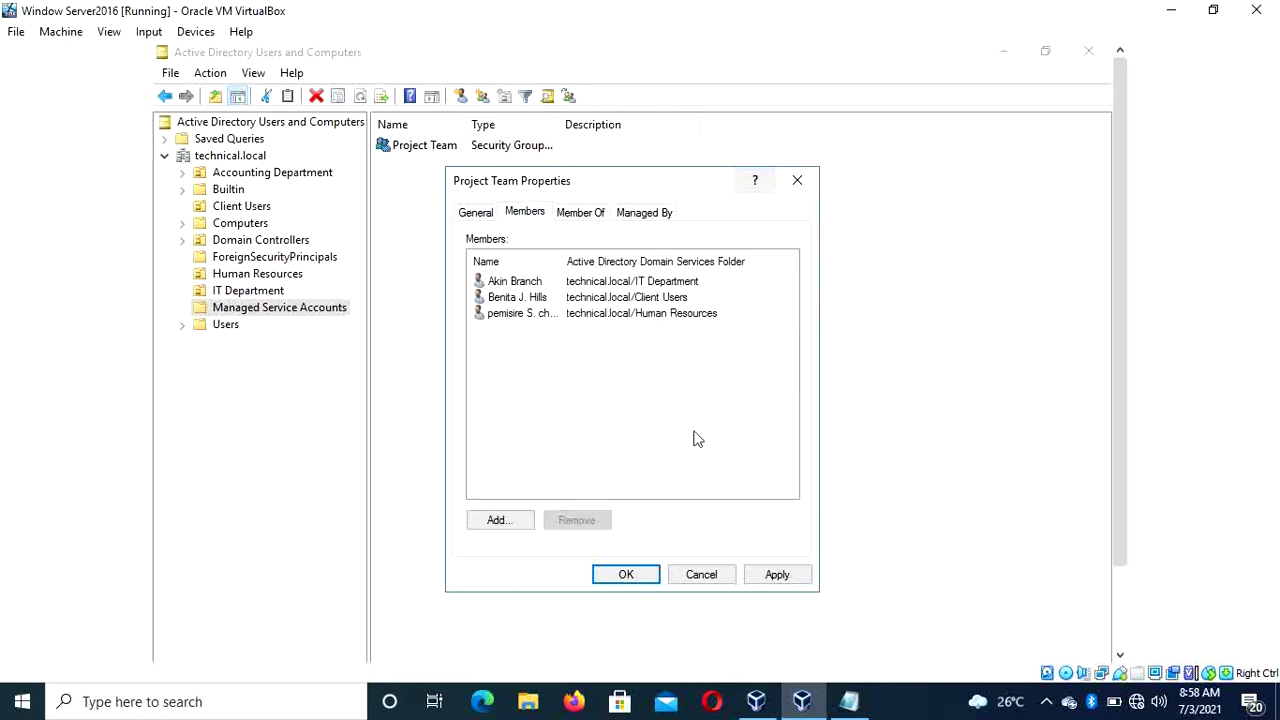
{"action": "left_click", "coordinate": [777, 574]}
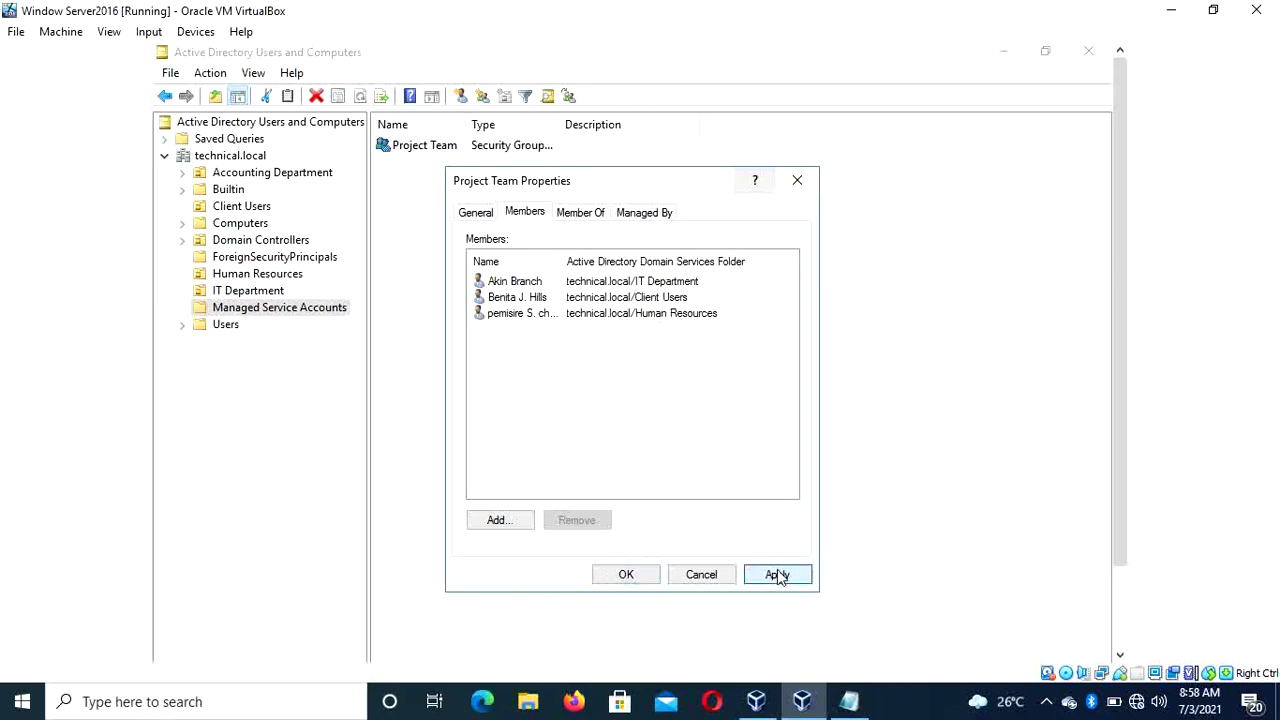
{"action": "left_click", "coordinate": [626, 574]}
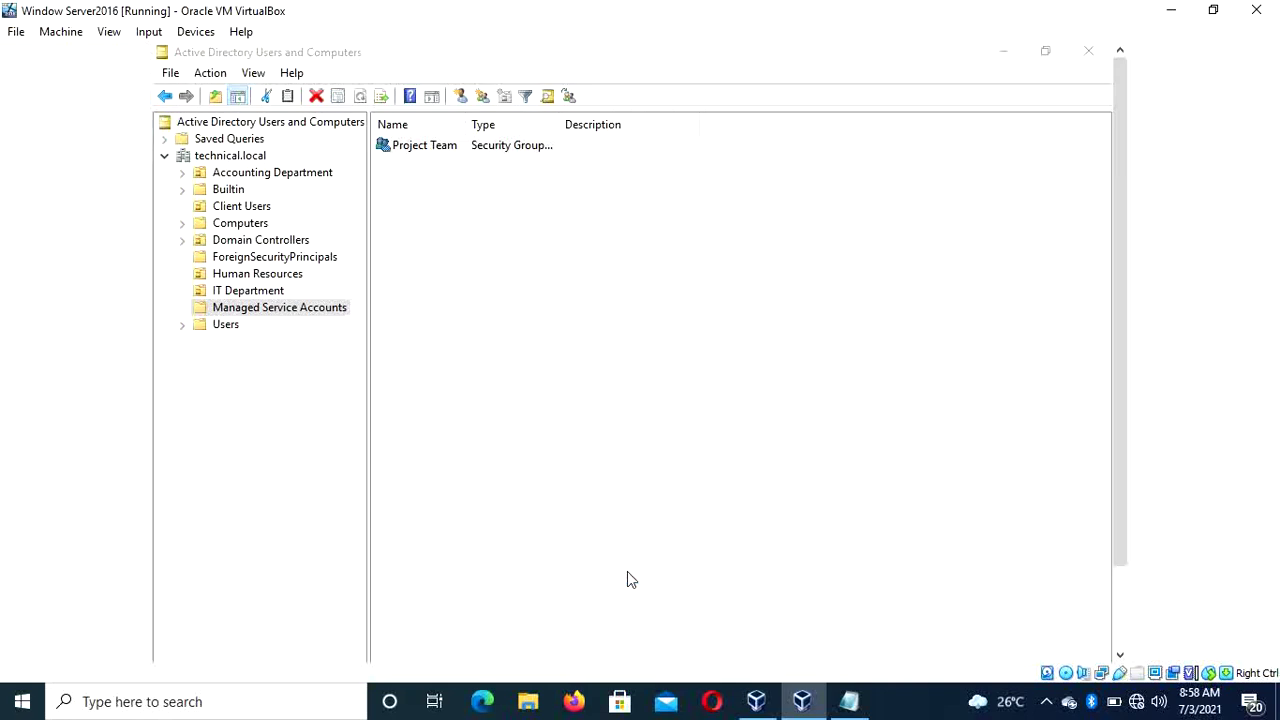
{"action": "double_click", "coordinate": [474, 146]}
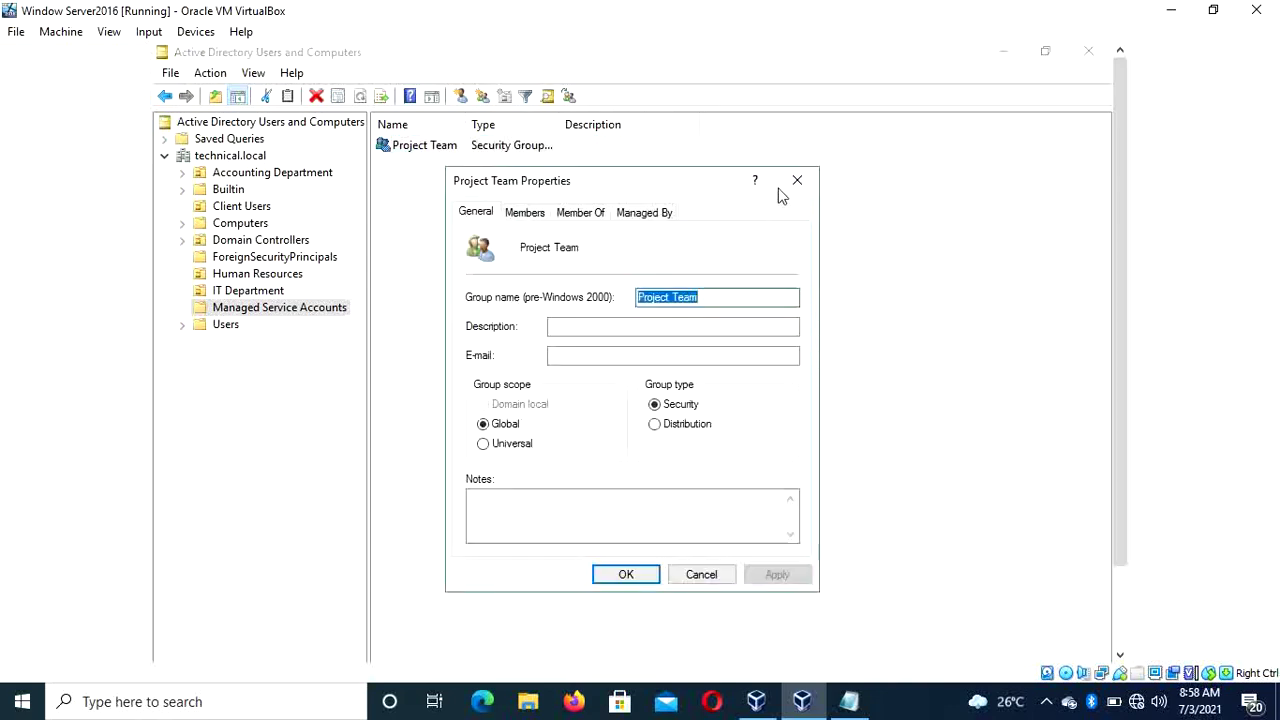
{"action": "left_click", "coordinate": [589, 217]}
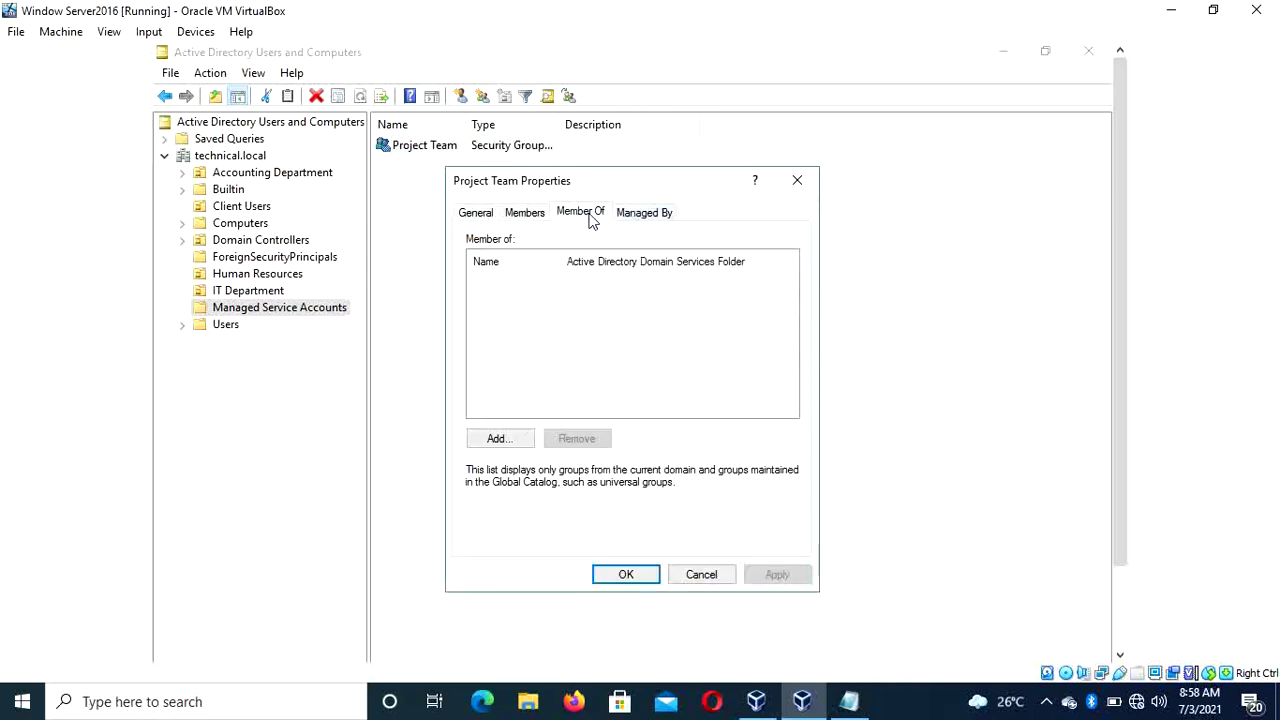
{"action": "left_click", "coordinate": [533, 218]}
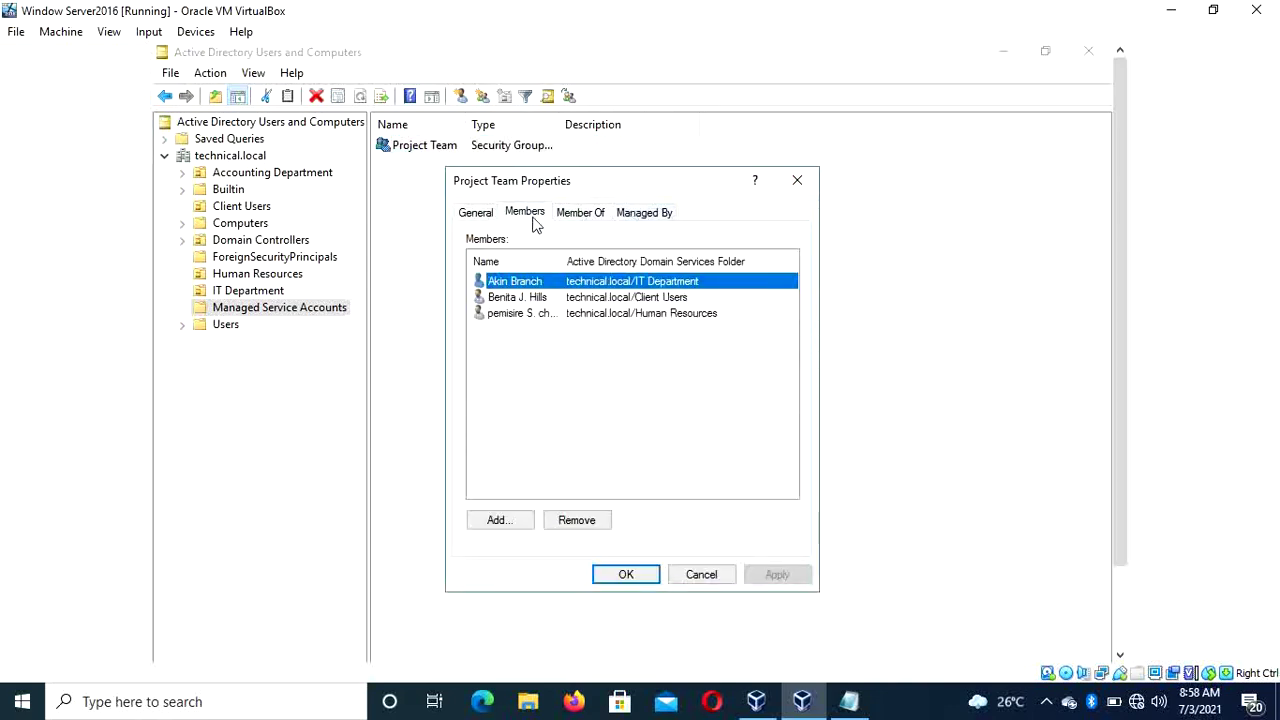
{"action": "left_click", "coordinate": [626, 574]}
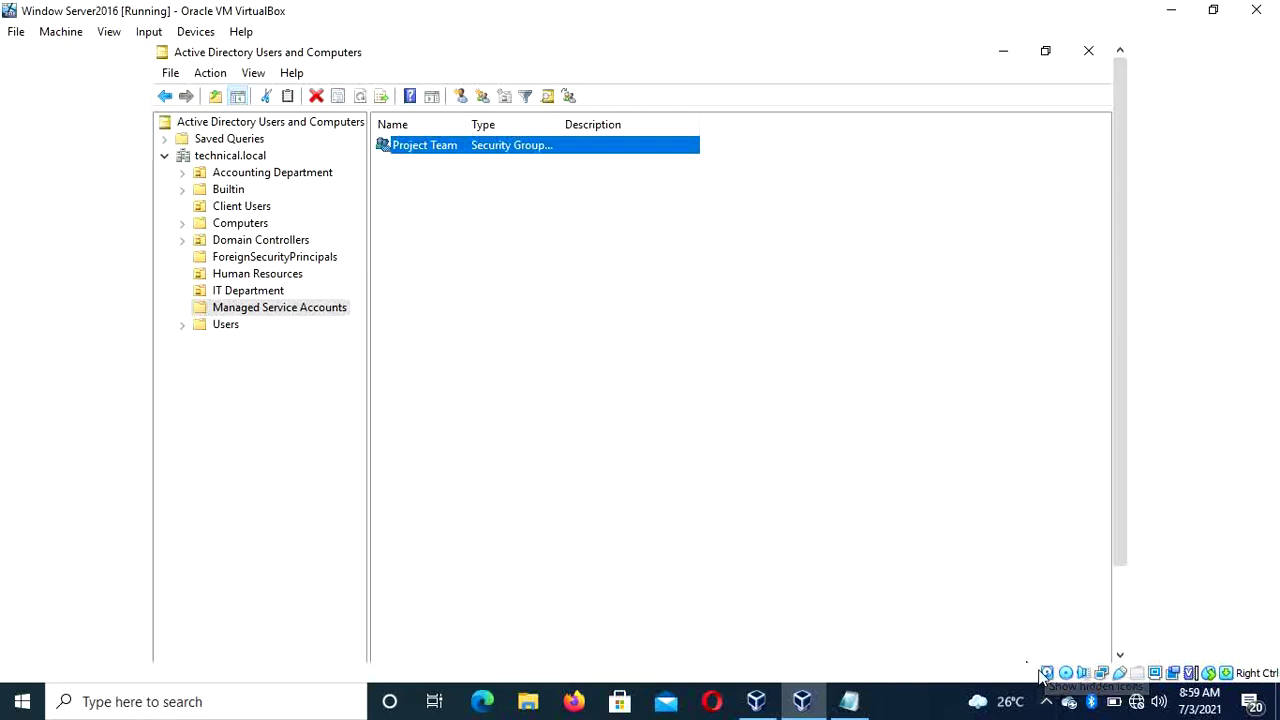
{"action": "left_click", "coordinate": [1056, 704]}
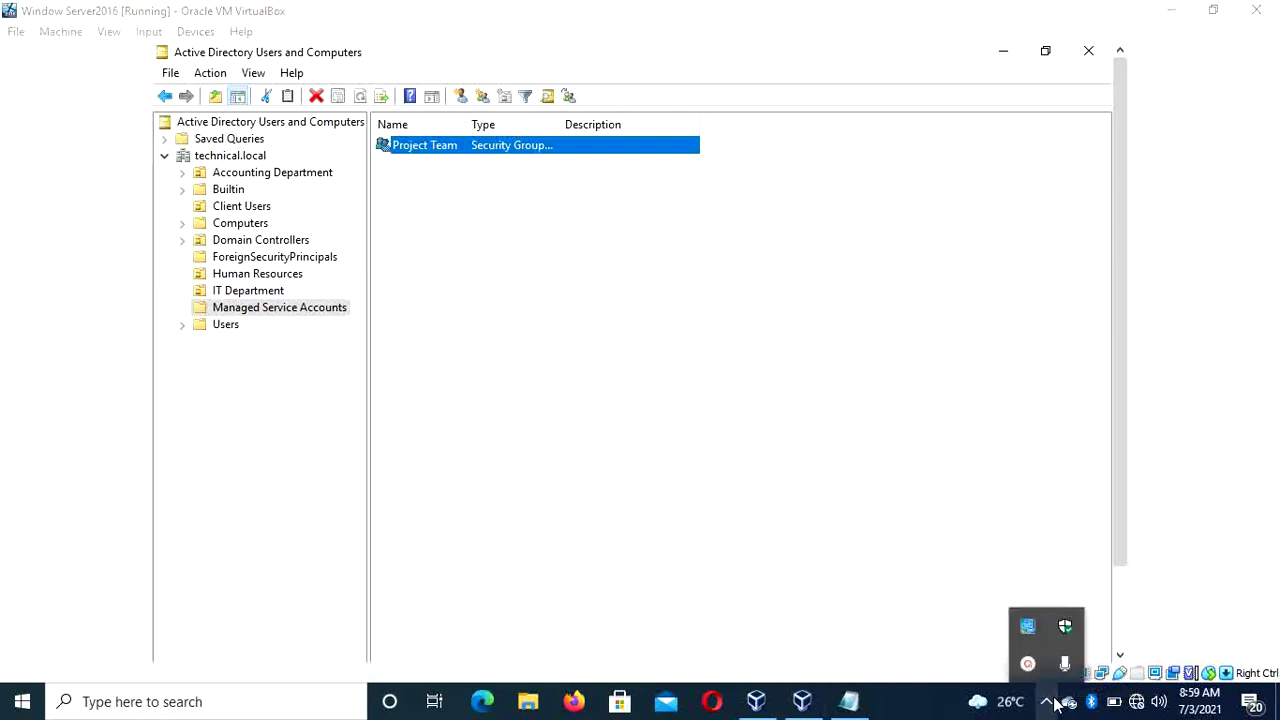
{"action": "left_click", "coordinate": [1027, 665]}
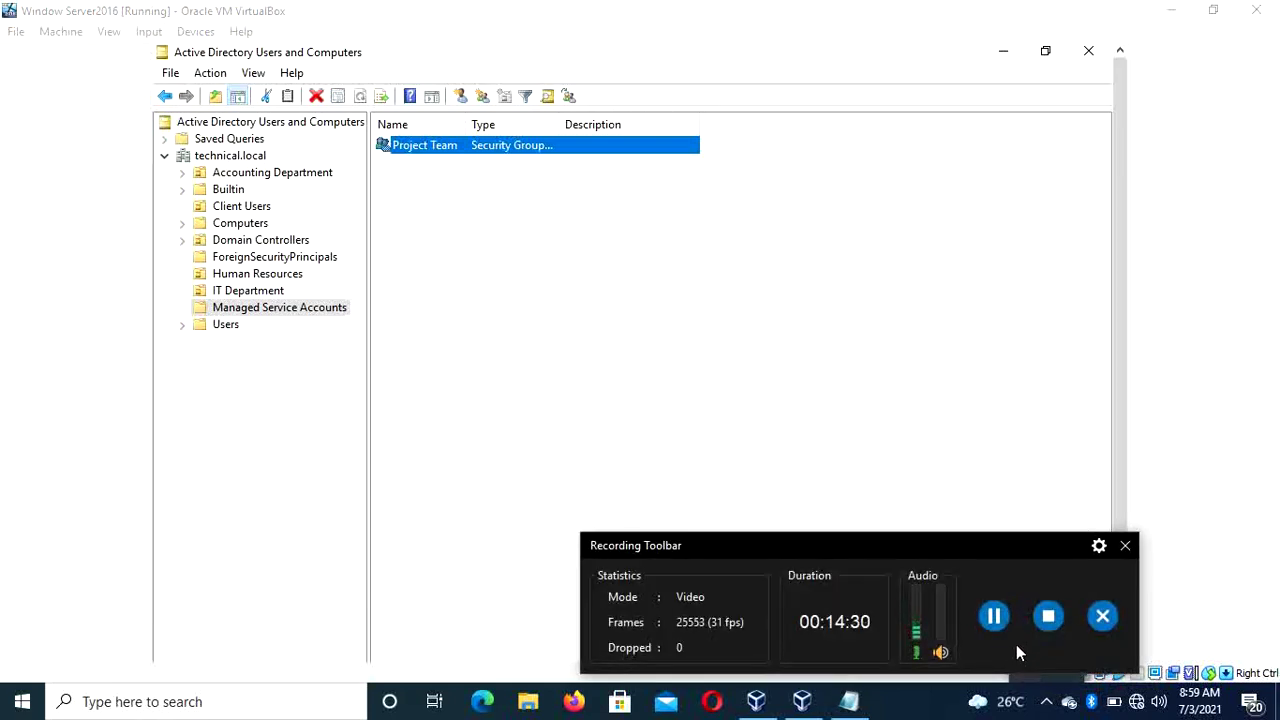